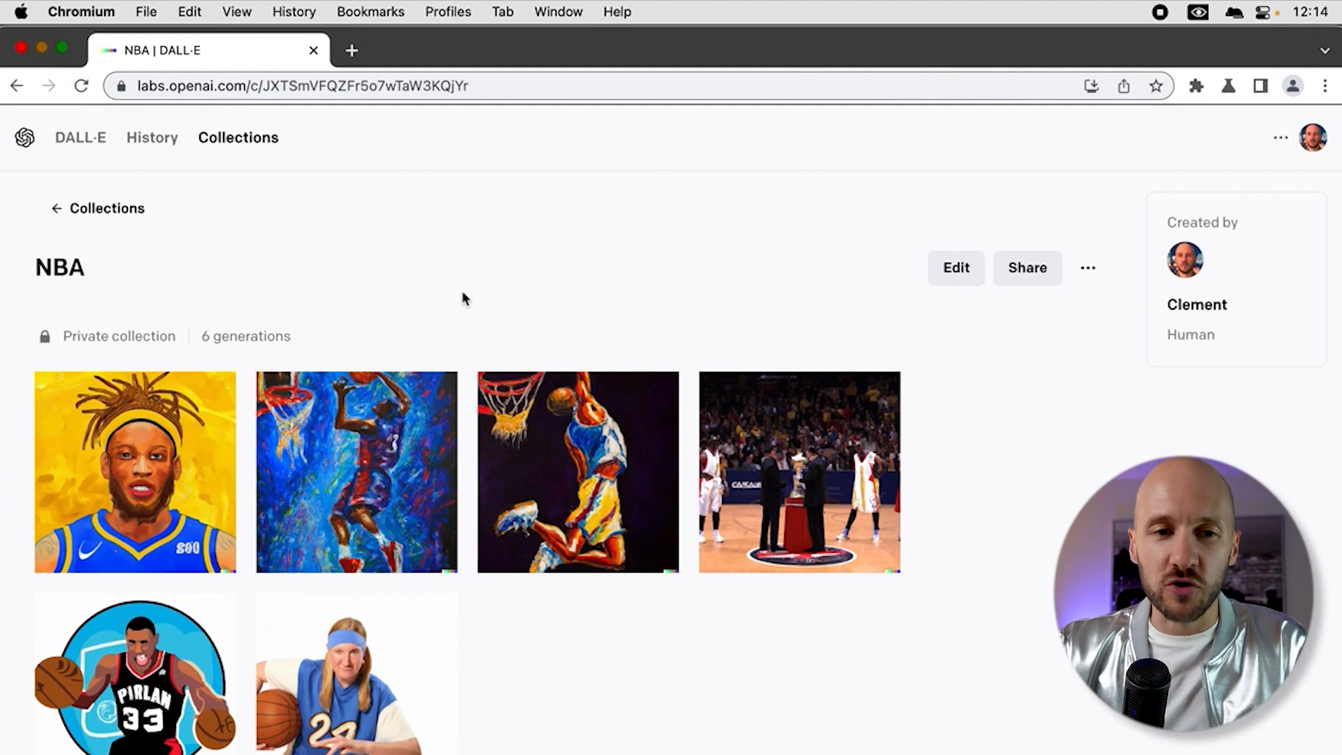
Start a new generation with the prompt "a teddy bear skateboarding in New York City".
click(98, 140)
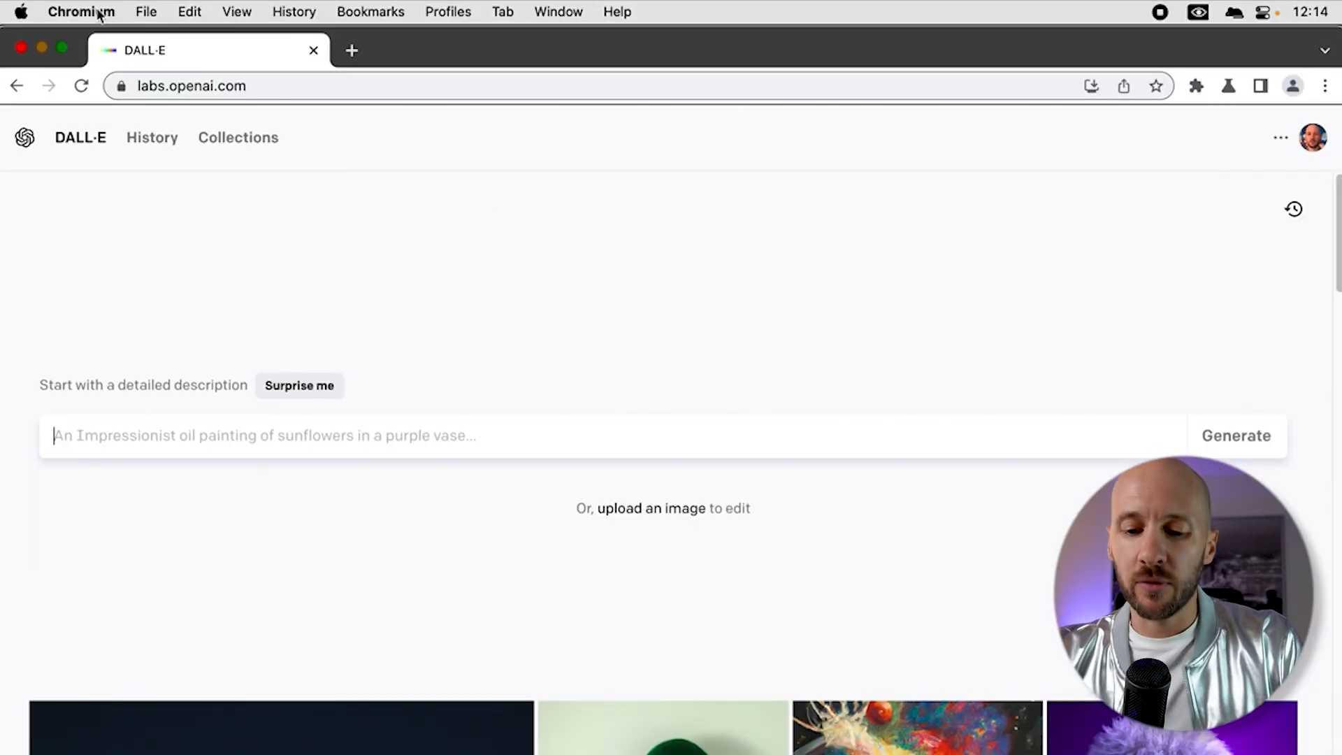
text(a t)
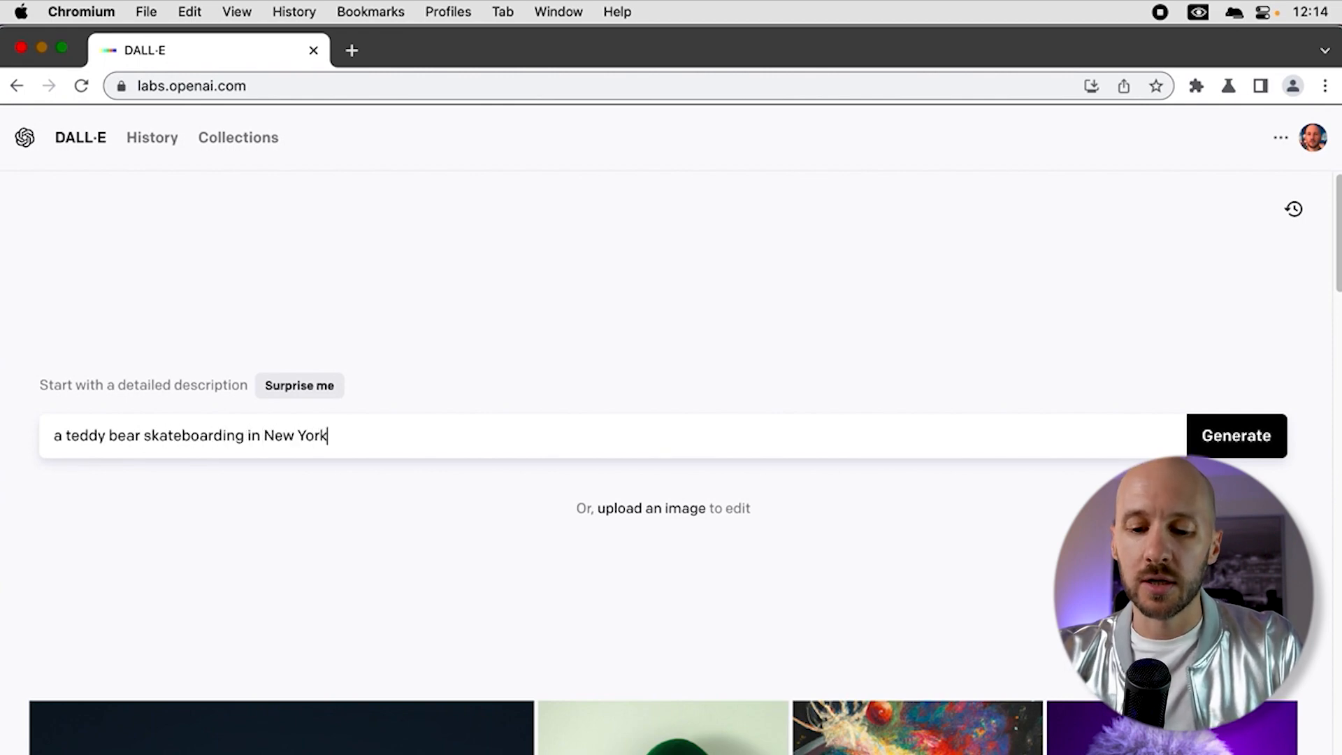
text(y)
key(Return)
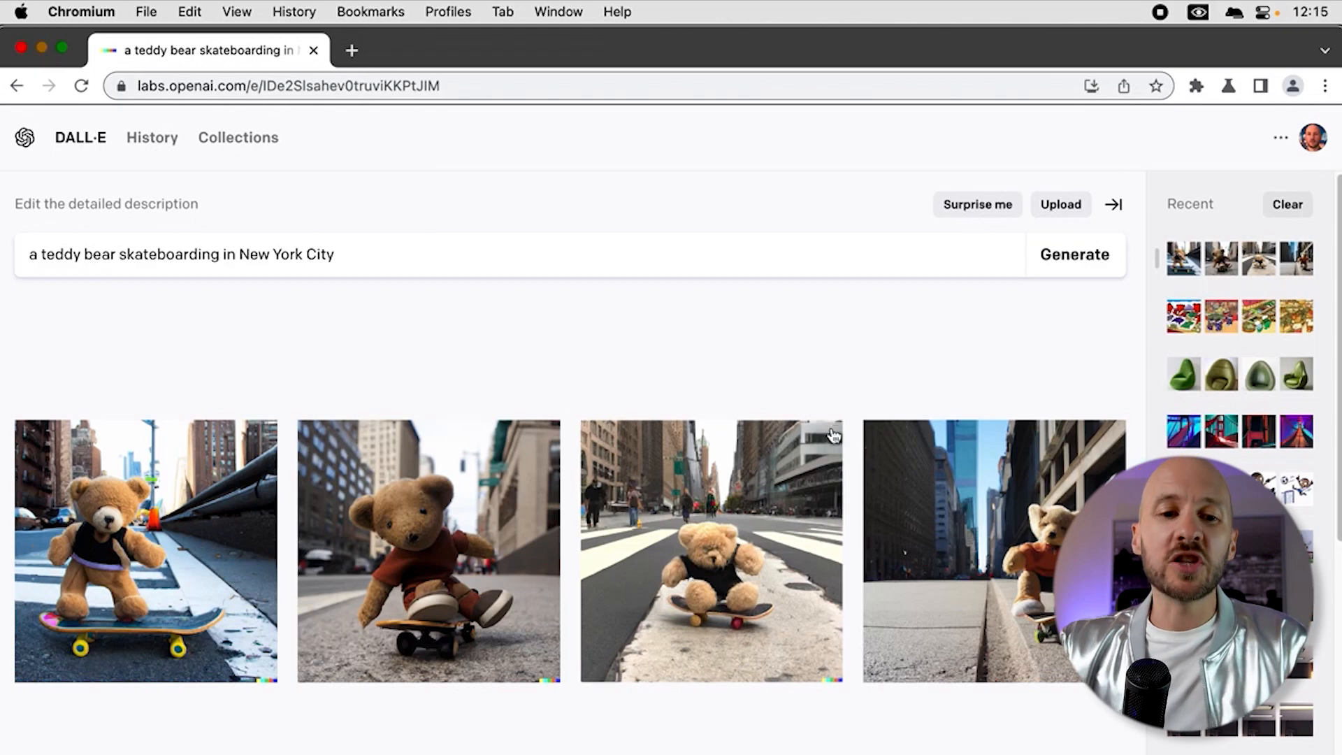
View the third generated teddy bear image at full size and return to the results.
mouse_move(829, 456)
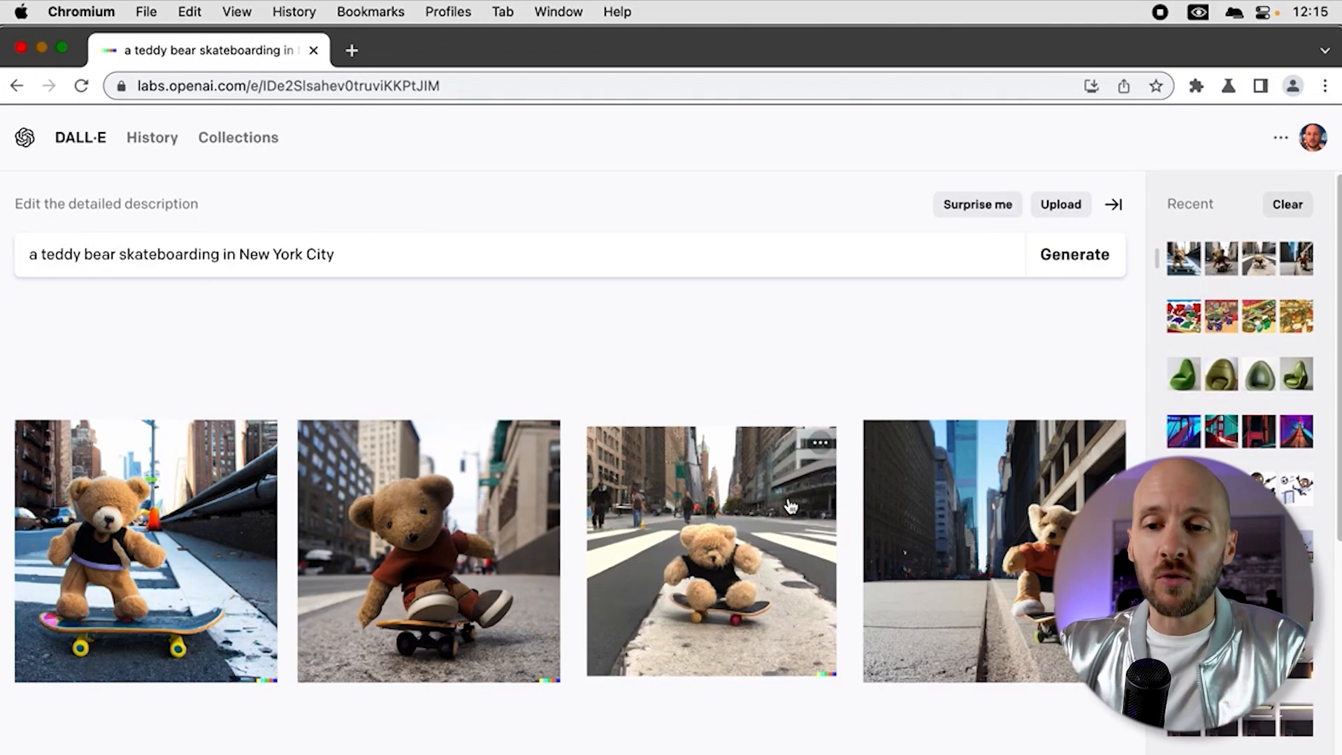
click(755, 497)
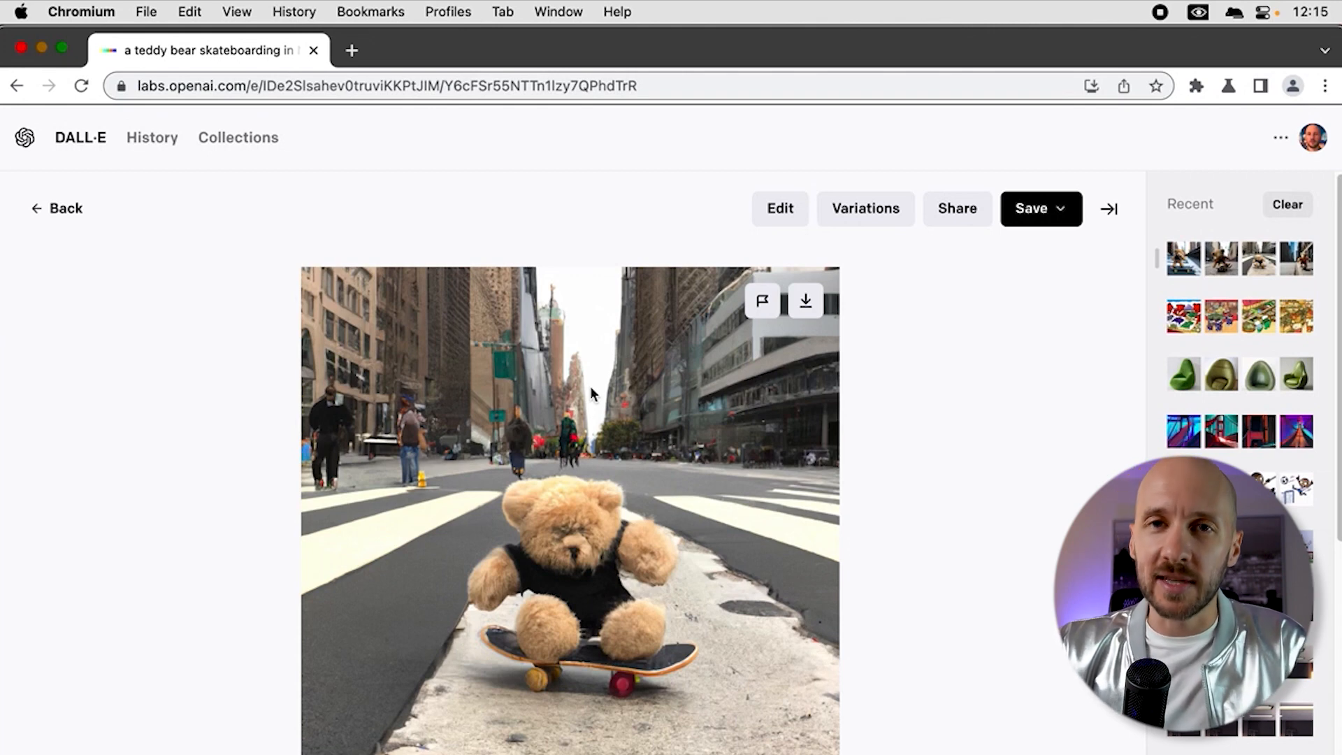
click(46, 215)
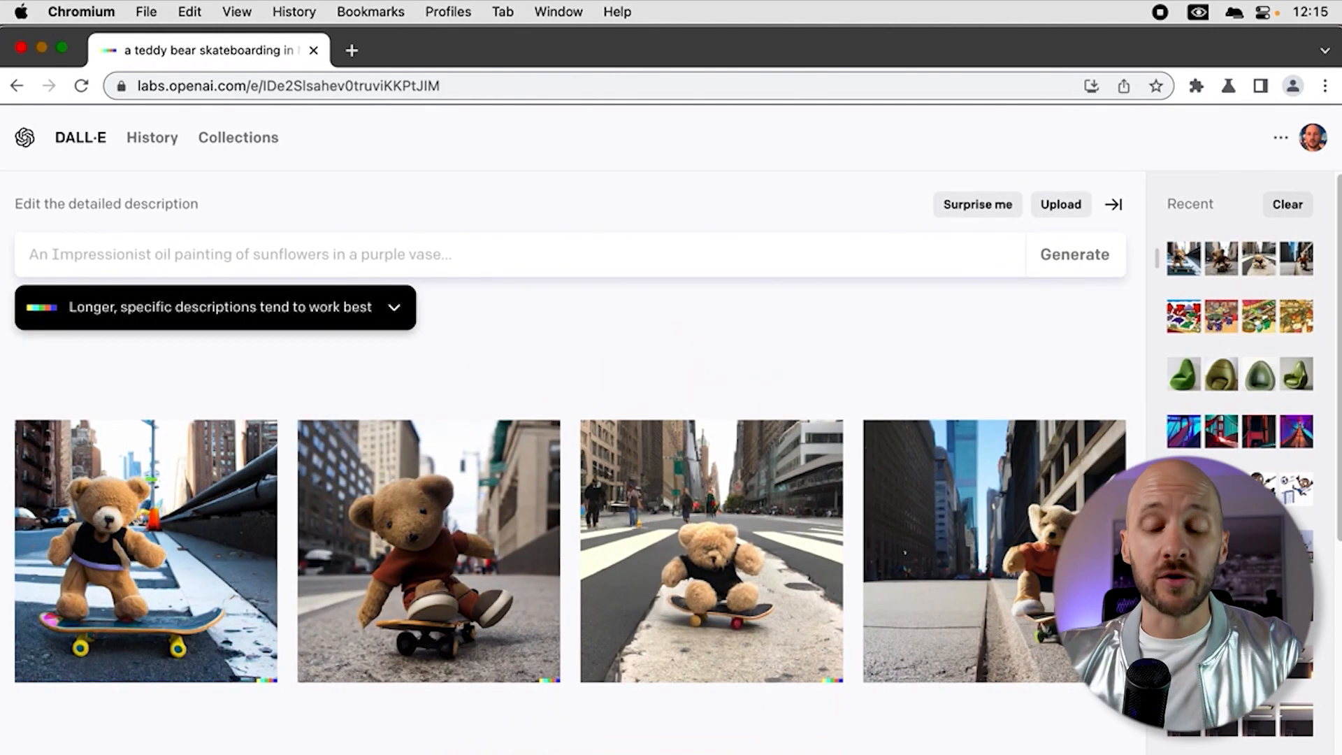
Generate images for "a Van Gogh style of a soccer player" and create variations of the third result.
text(a)
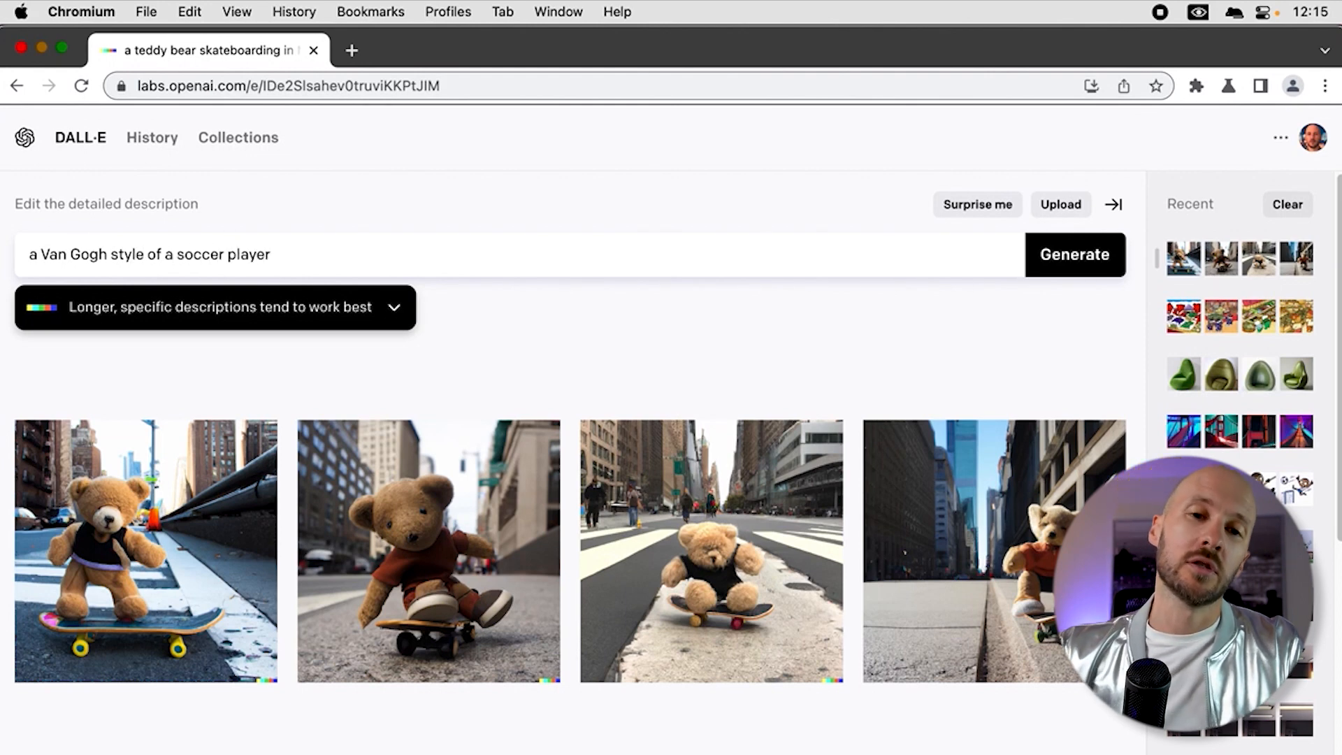
key(Return)
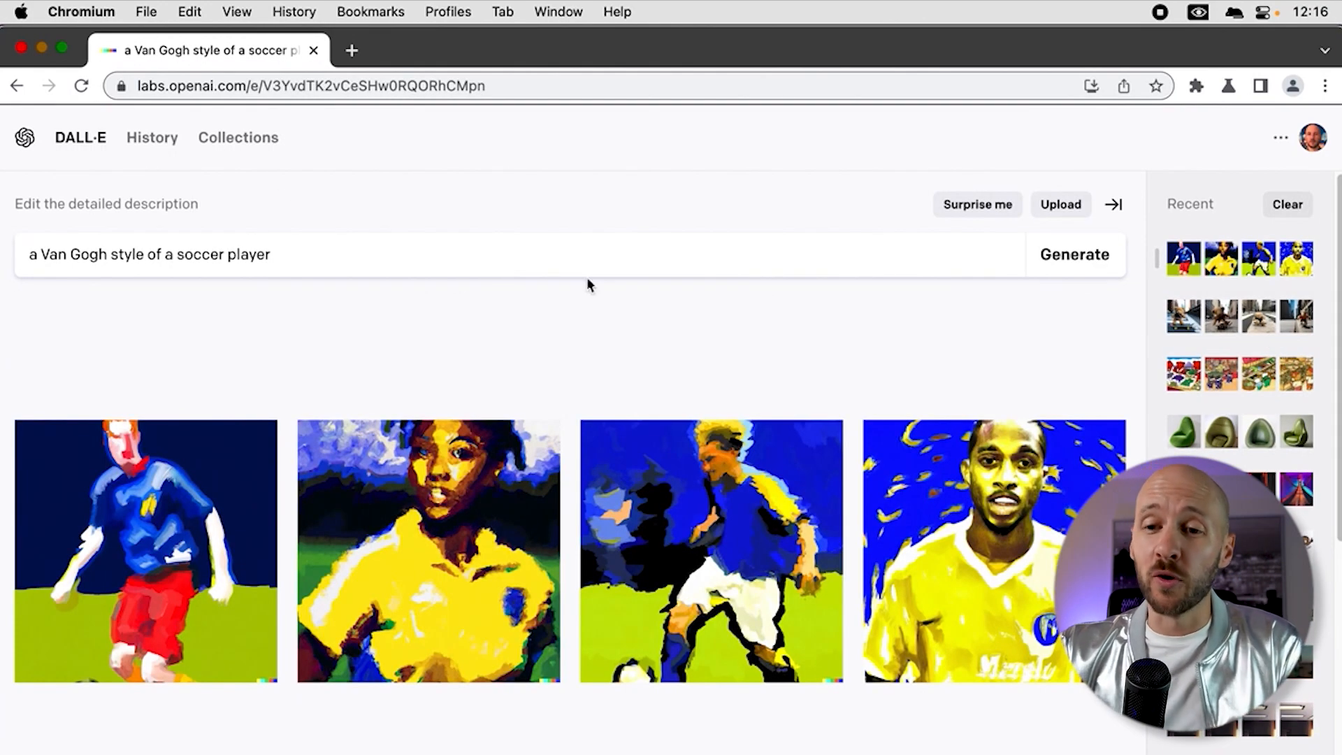
click(671, 449)
click(904, 213)
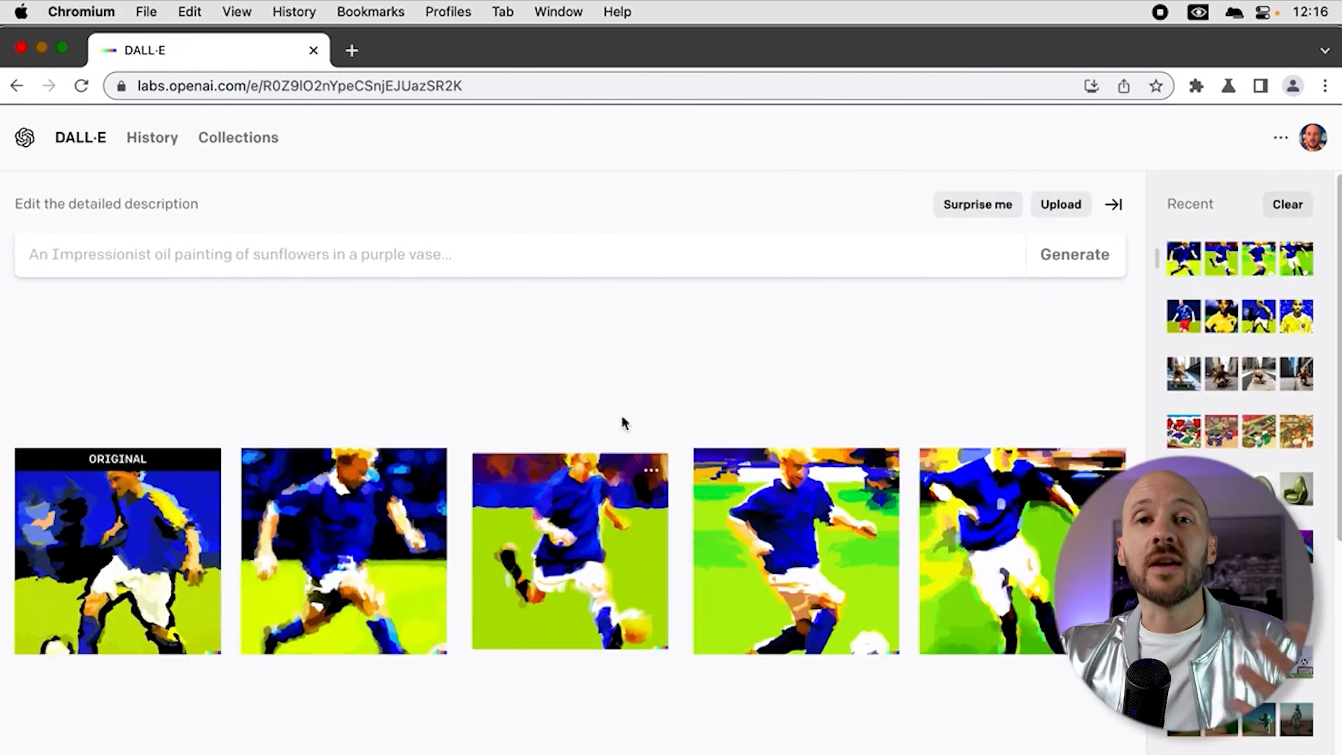
Open the first new soccer player variation, check its save-to-collection options, and return to the variations.
click(356, 534)
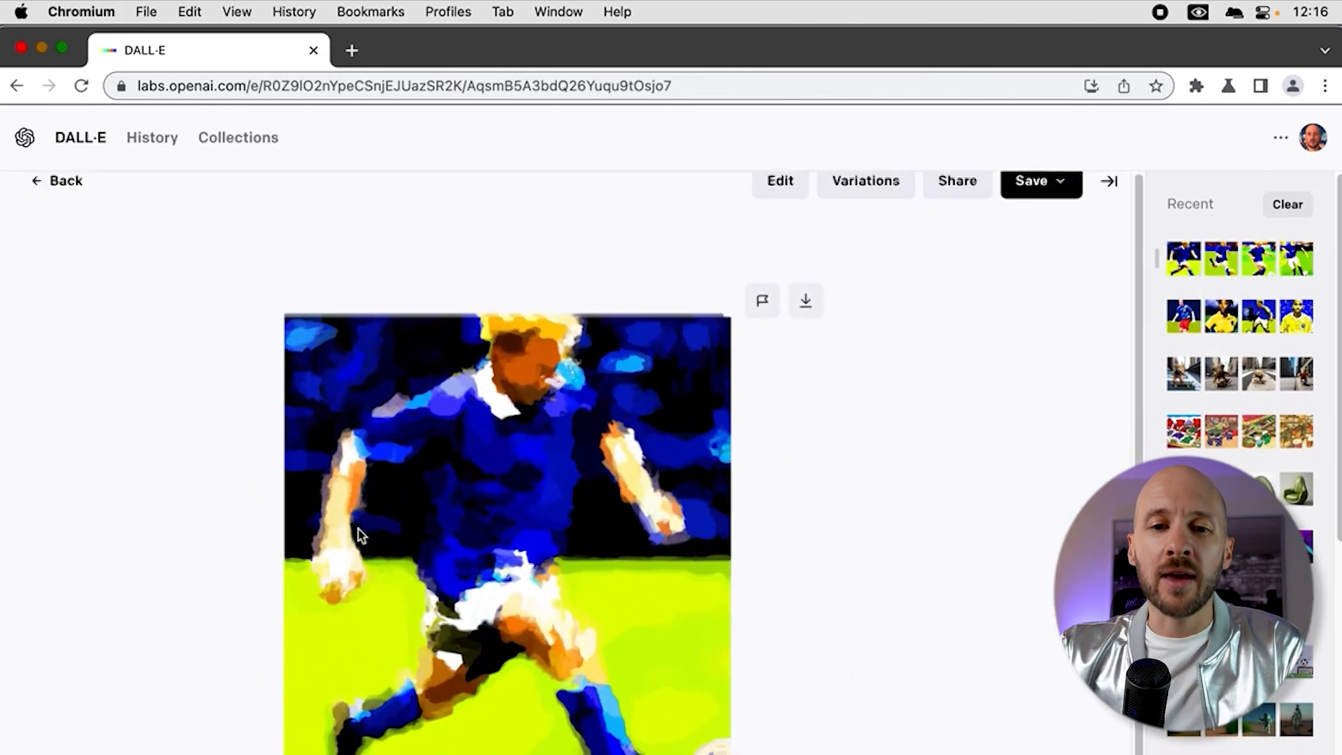
click(1052, 214)
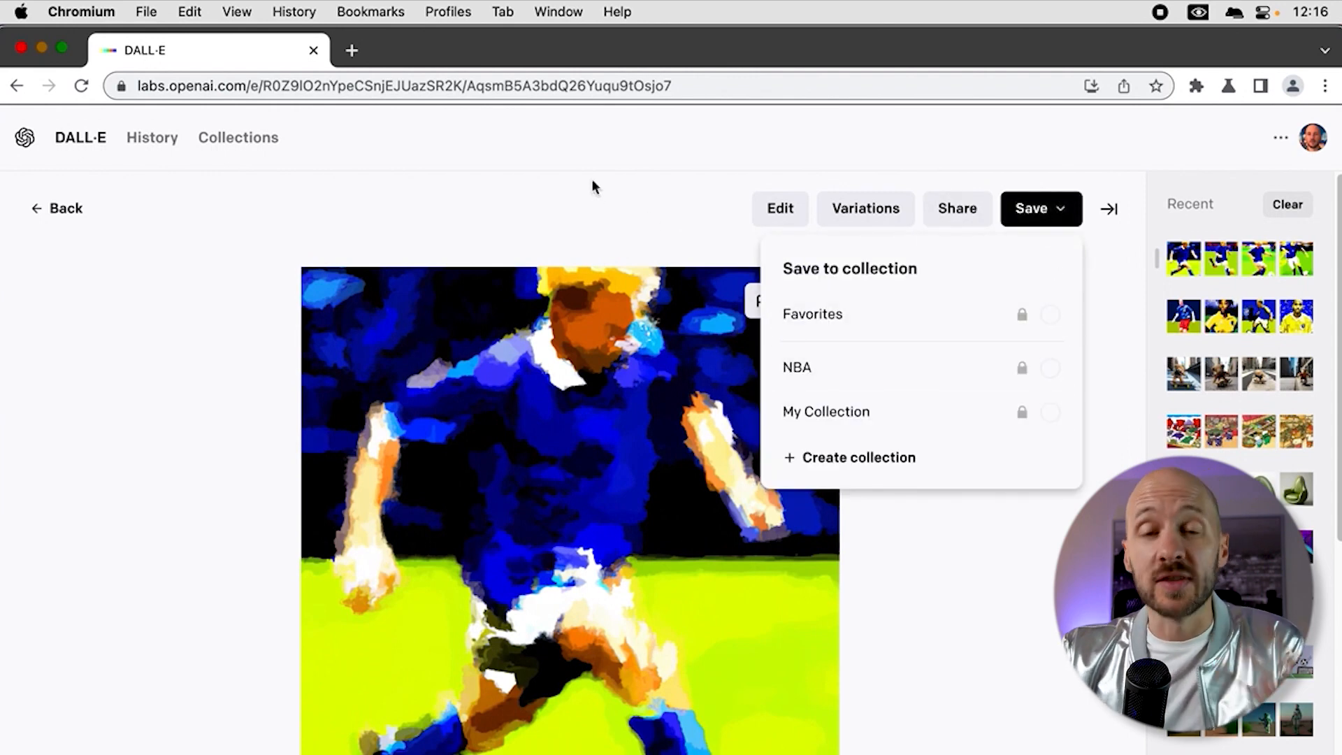
click(55, 208)
Browse the example gallery on the start page and try the example "A bowl of soup that is also a portal to another dimension, digital art".
click(77, 148)
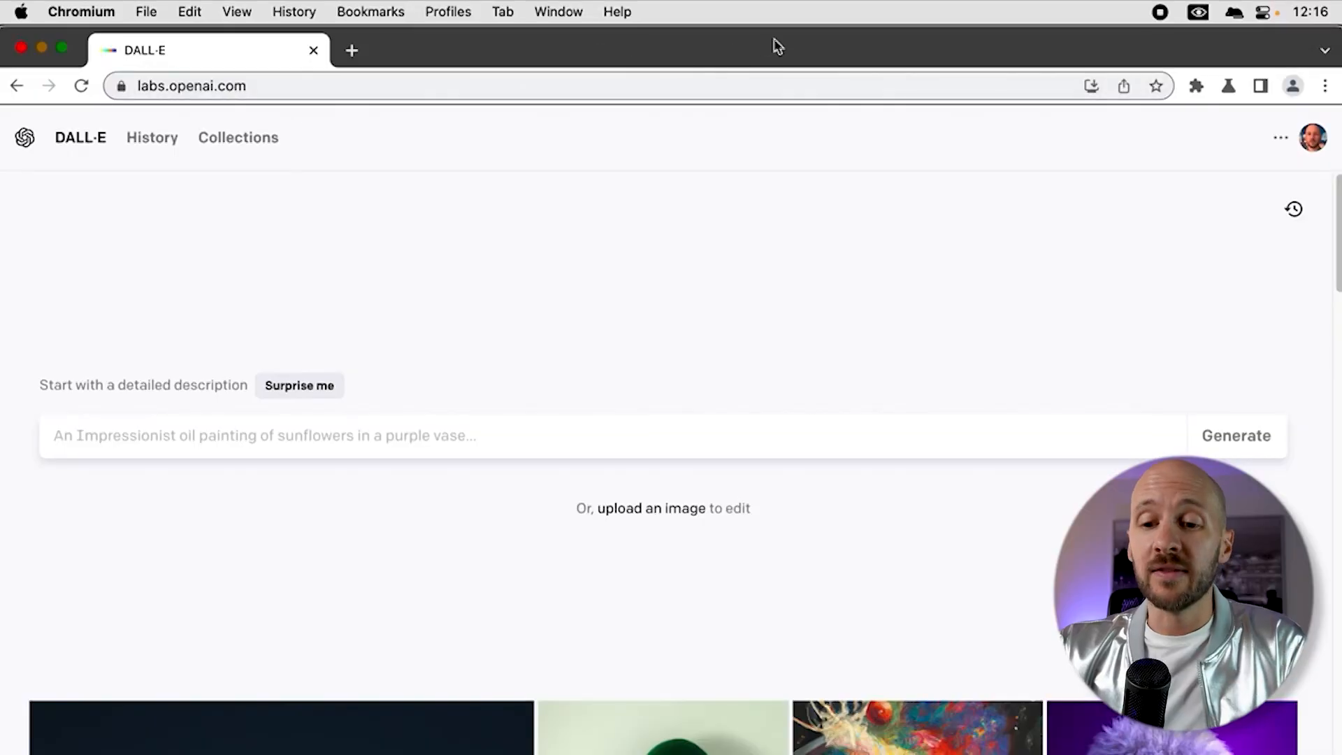
scroll(774, 194, down, 3)
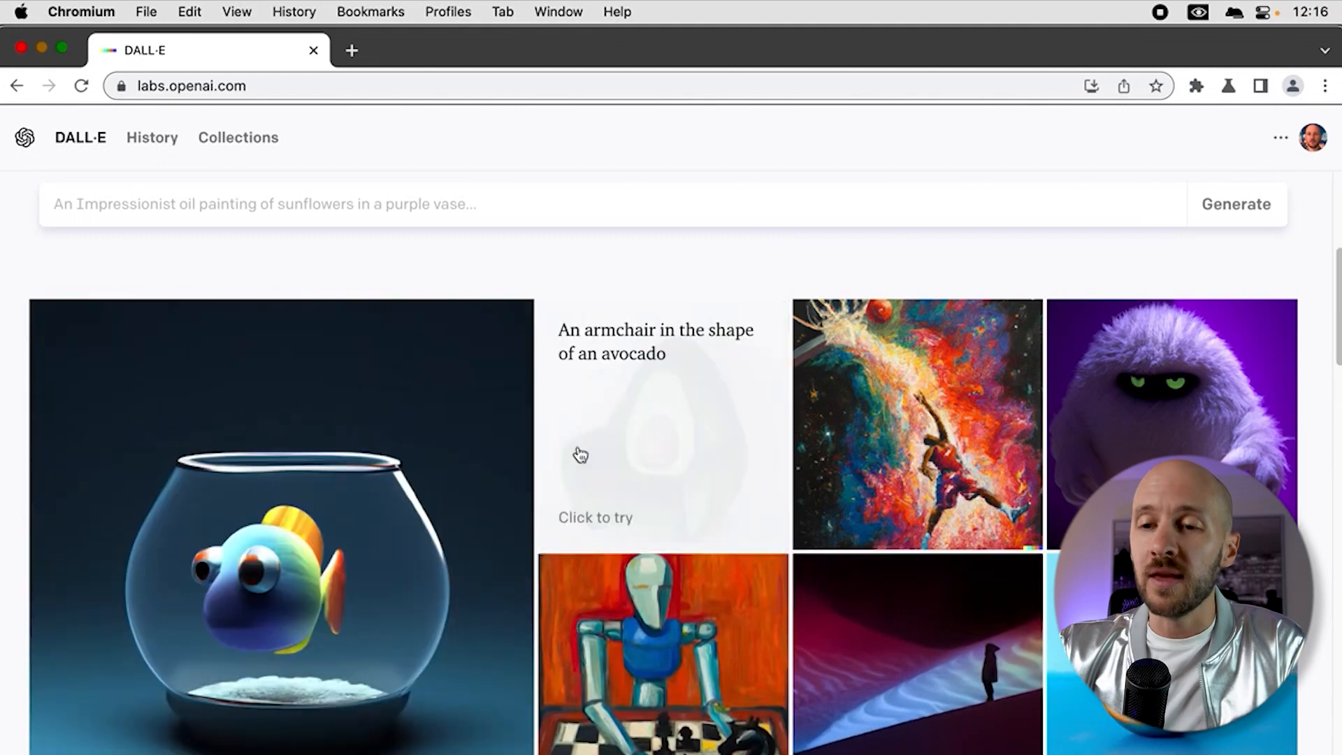
scroll(877, 266, down, 7)
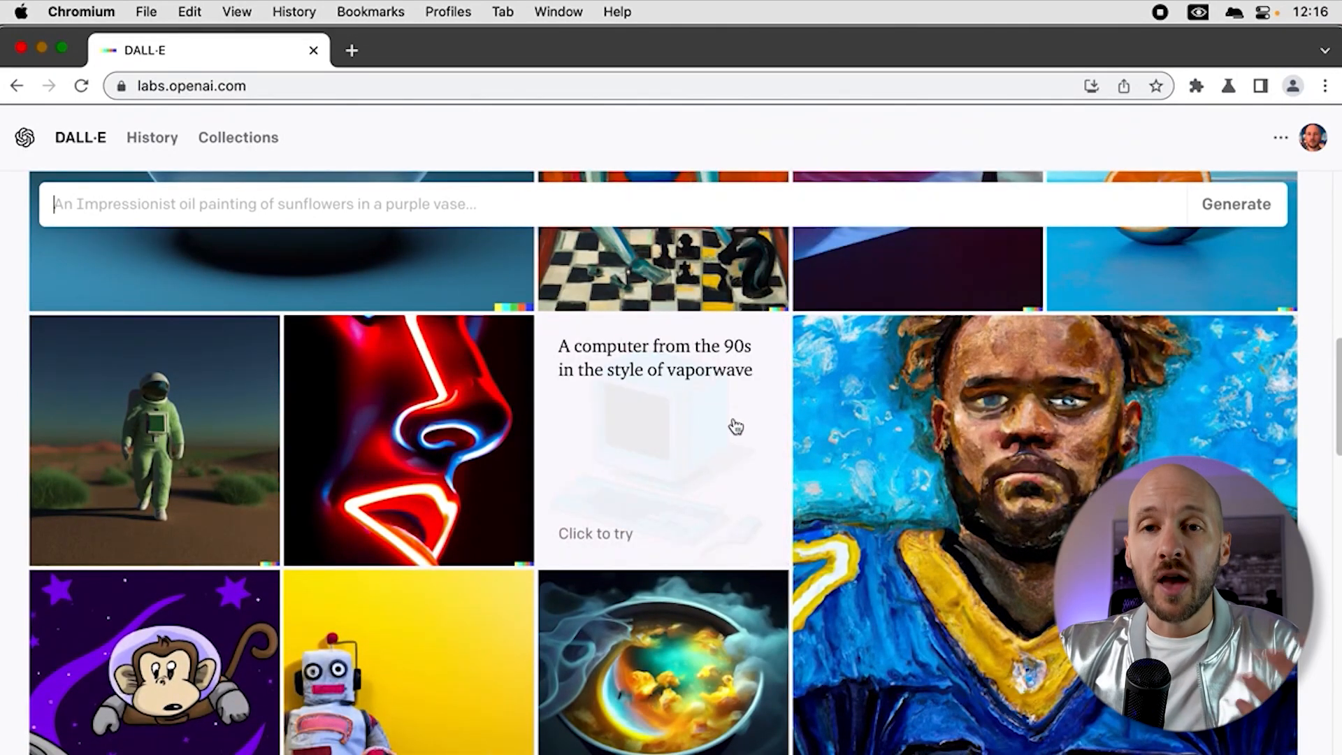
scroll(728, 515, down, 2)
click(718, 512)
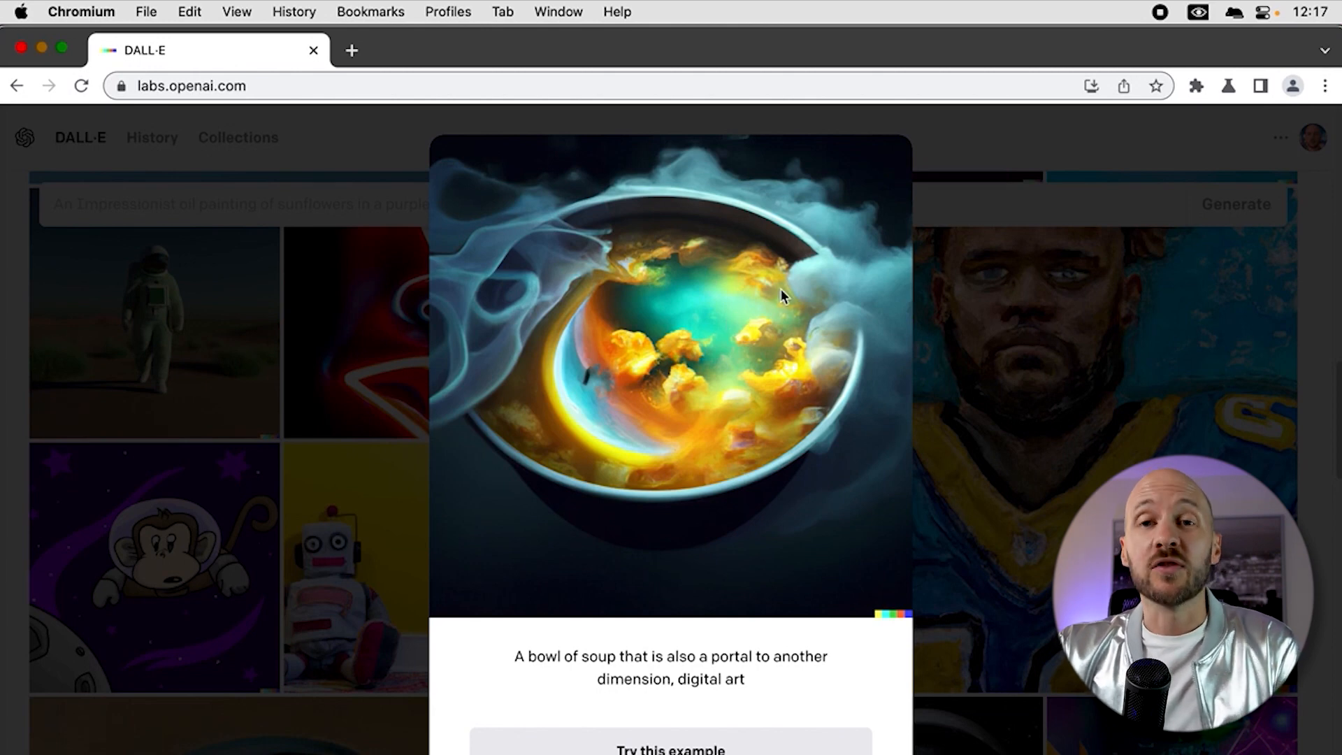
click(664, 746)
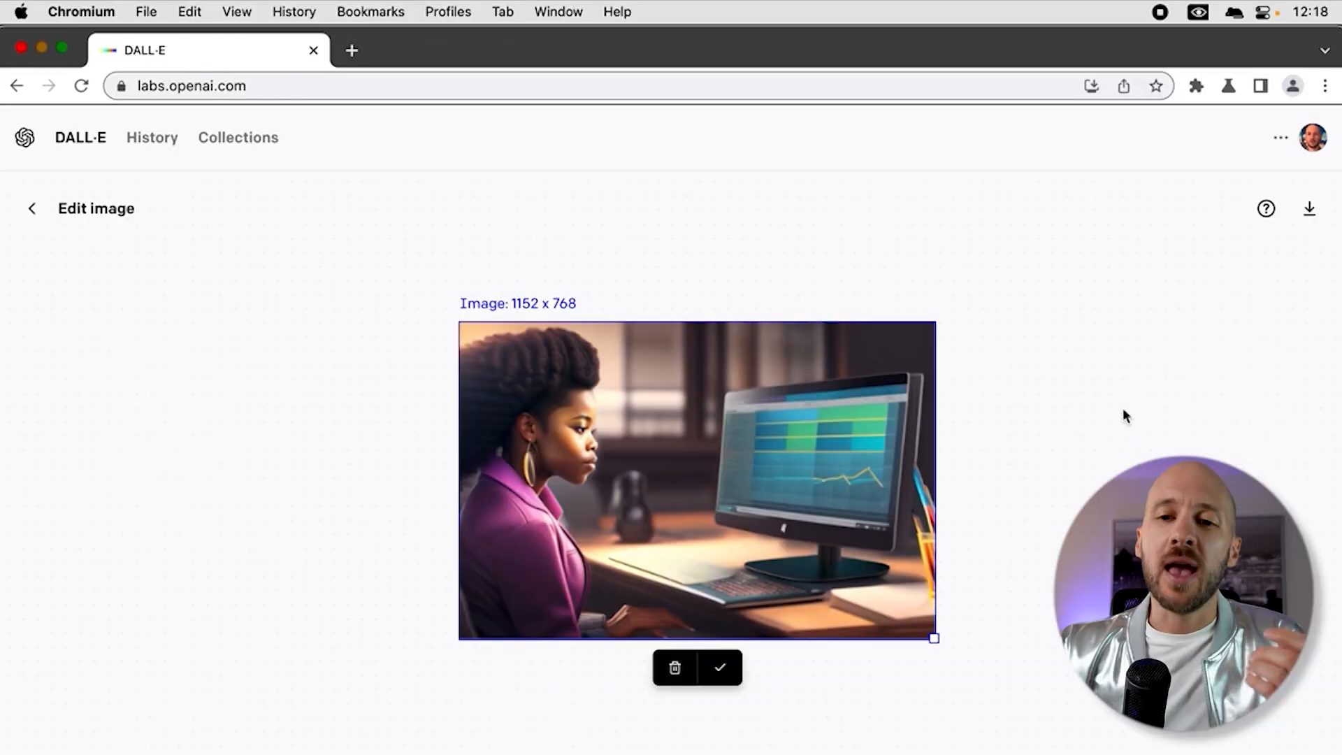
Place the uploaded image, extend the generation frame past its upper-left corner, and generate "a woman working at her desk".
click(735, 668)
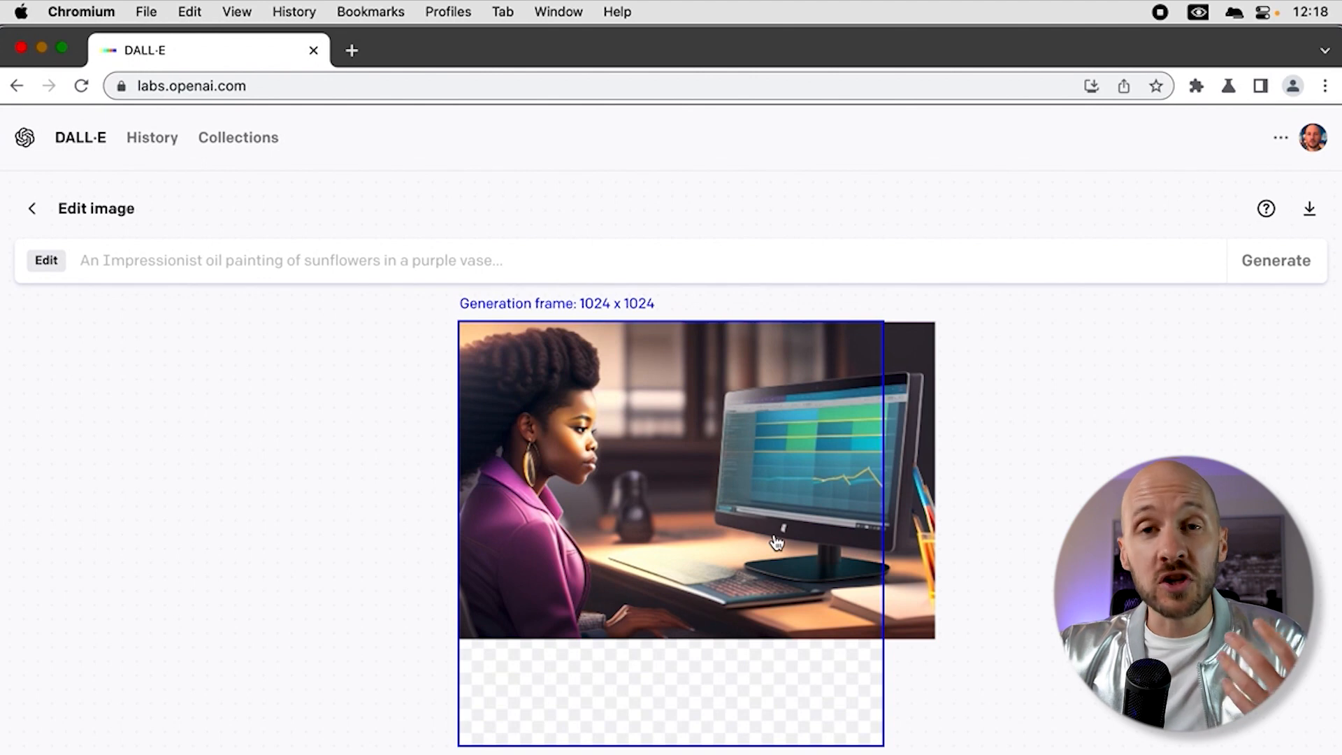
drag(590, 674, 359, 611)
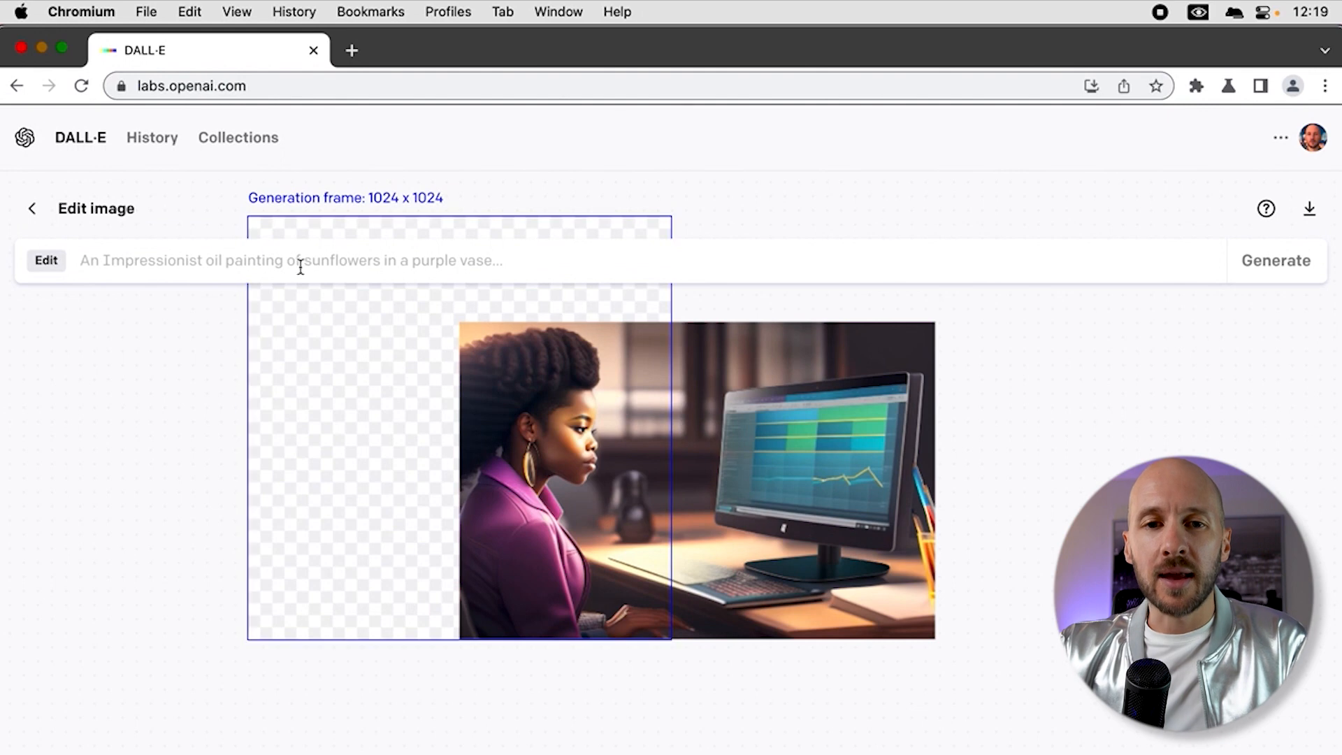
click(300, 266)
text(a woman working at her desk)
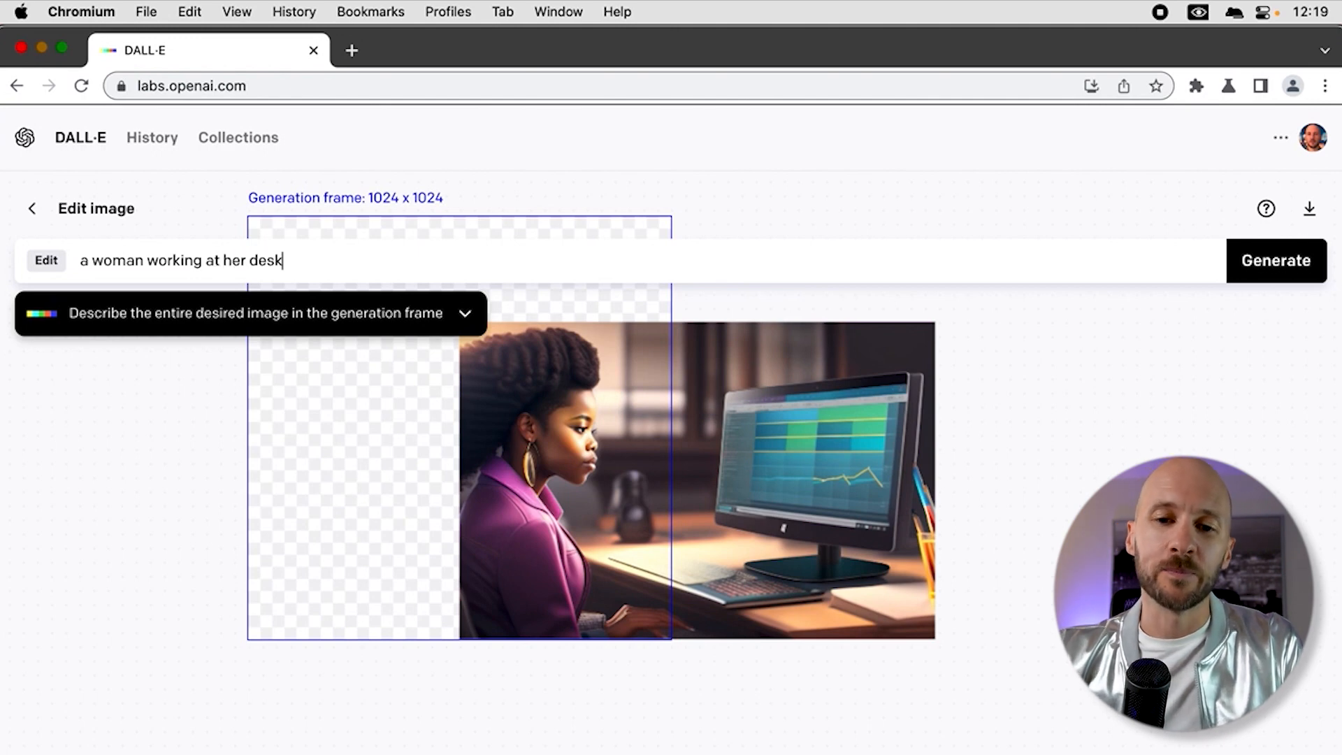
click(1308, 272)
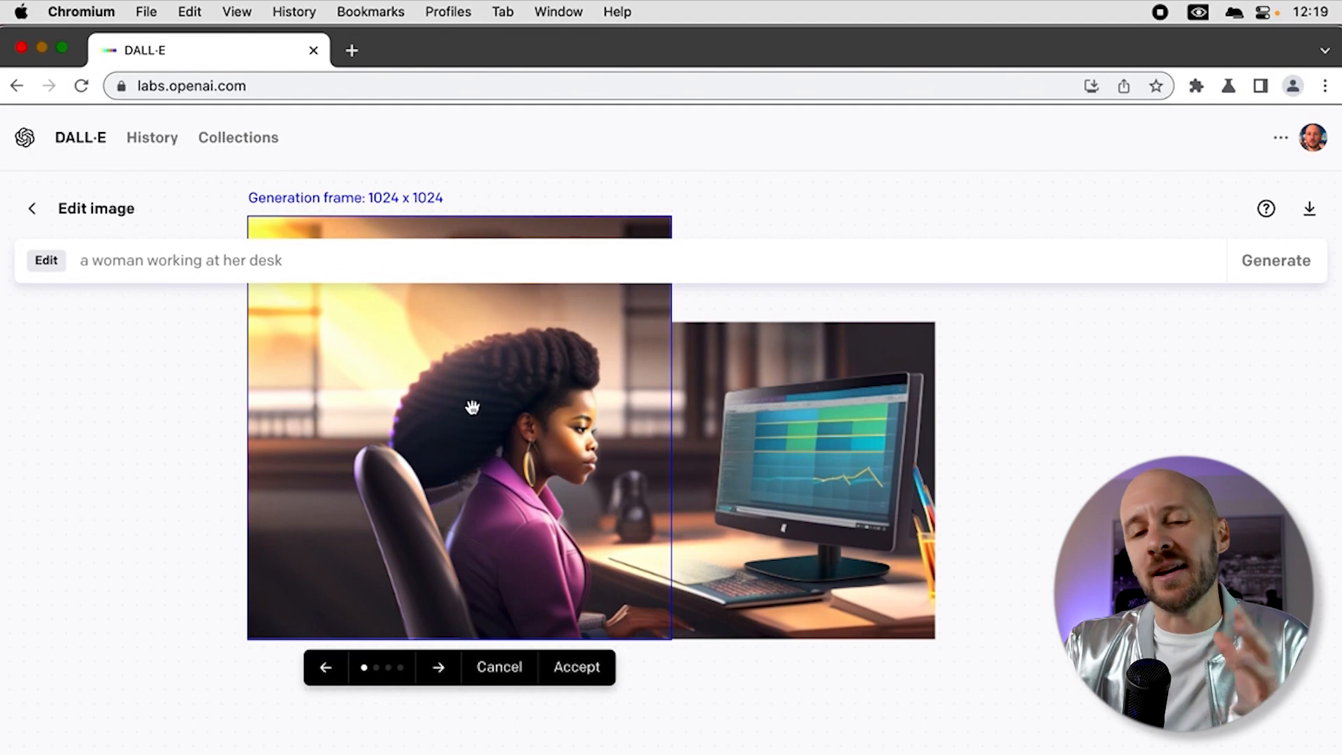
Compare the generated extensions and accept the second one, with the mug and bookshelf behind the woman.
click(385, 675)
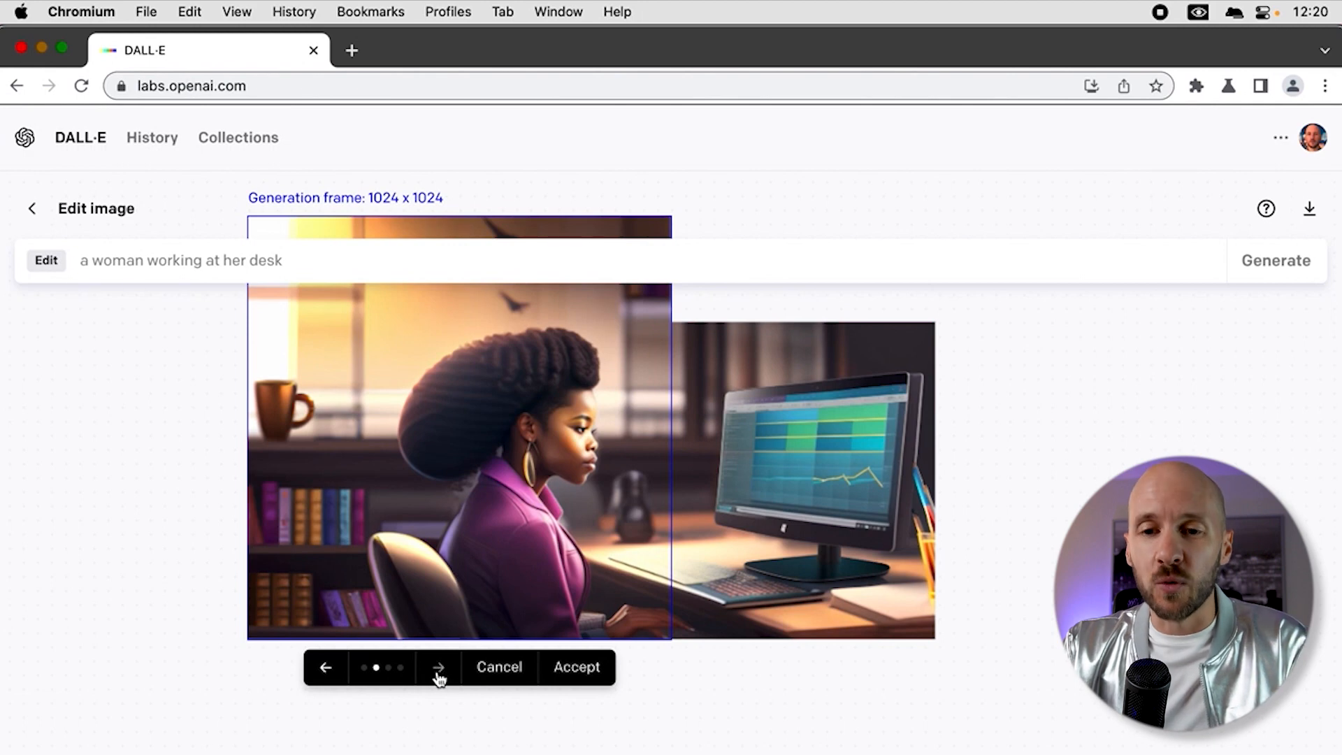
click(323, 668)
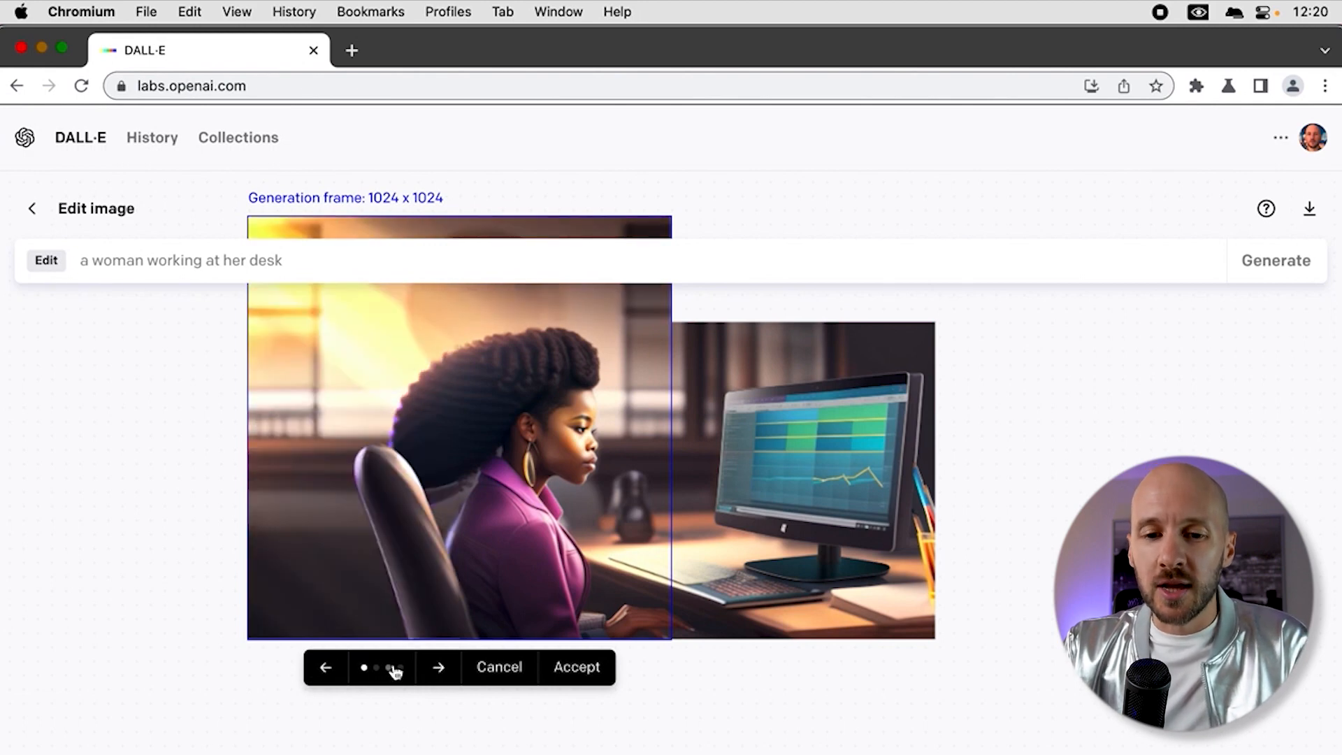
click(437, 672)
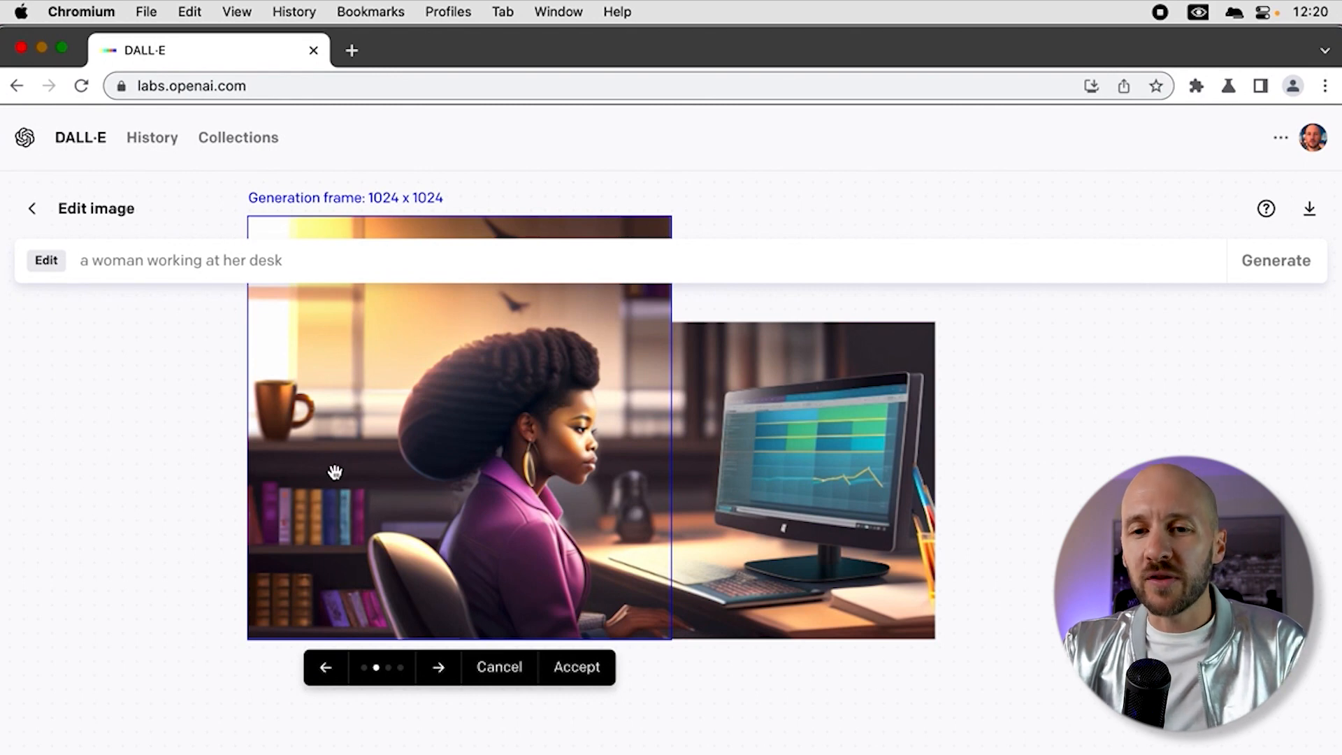
click(440, 671)
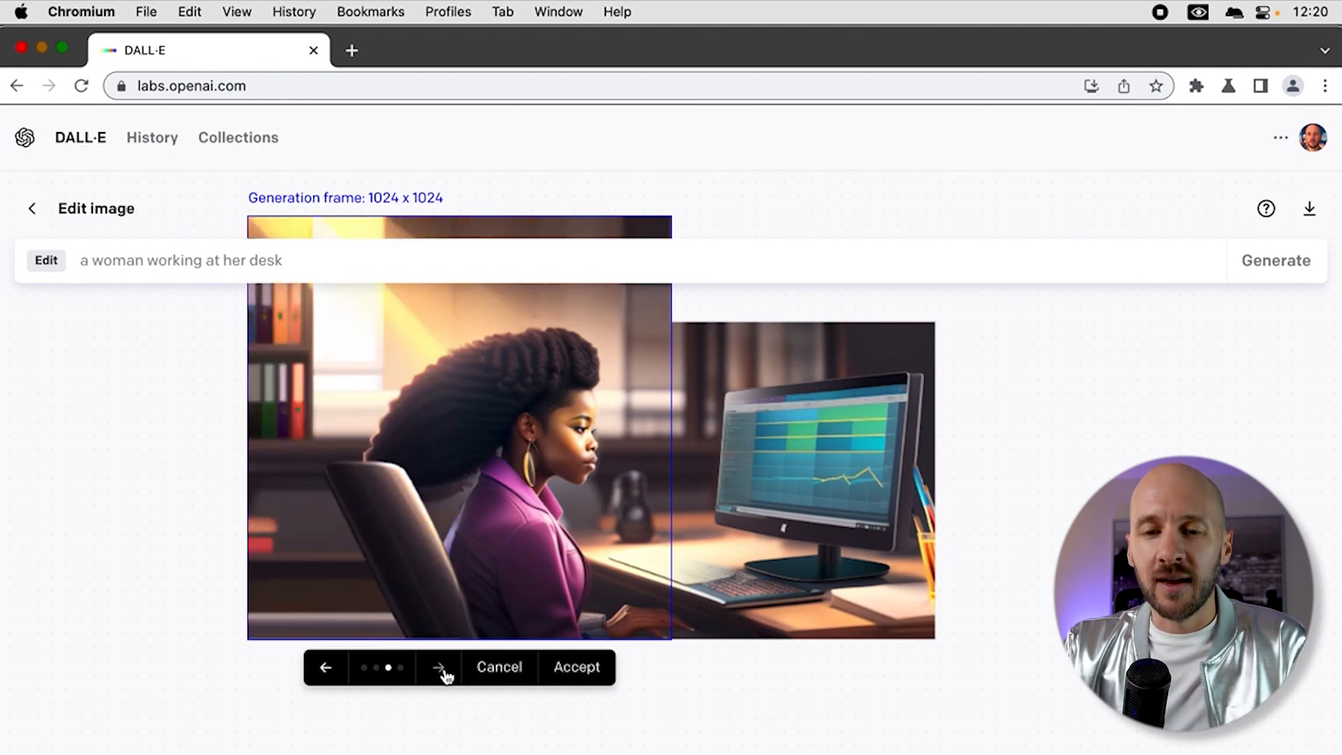
click(440, 671)
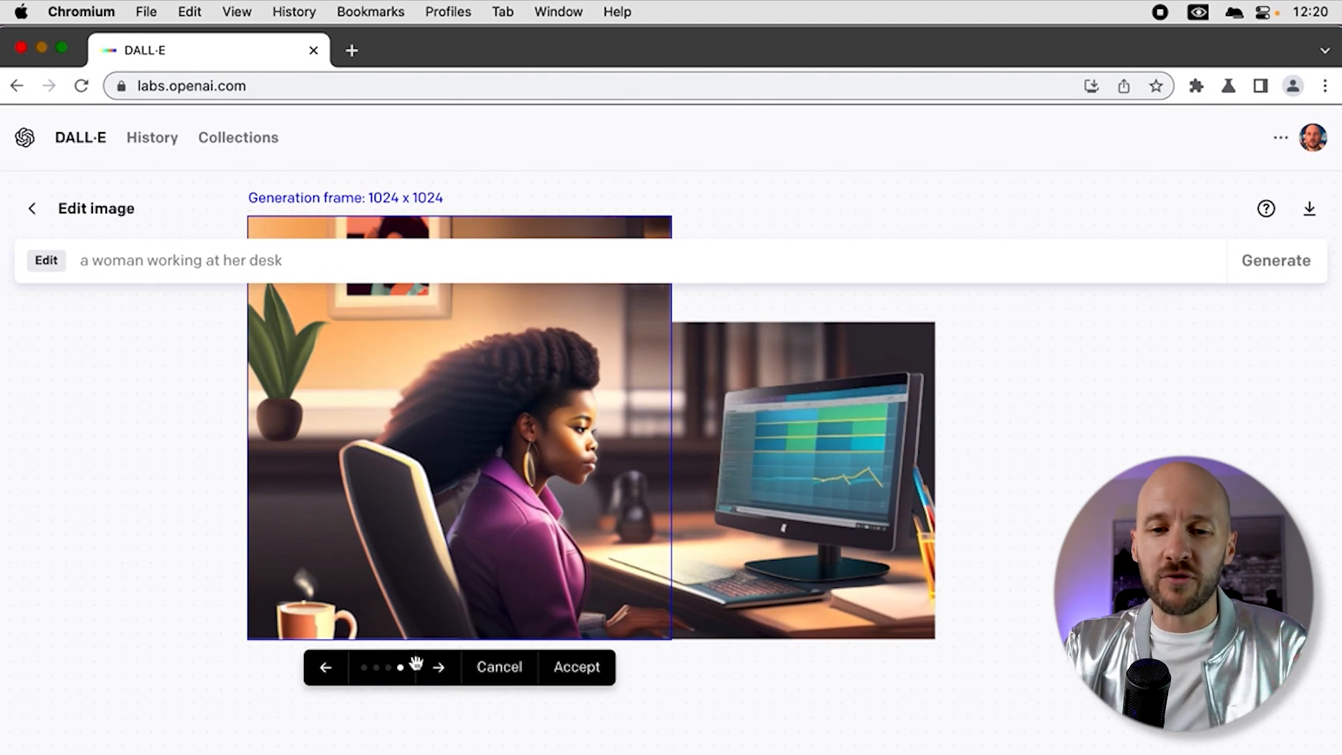
click(324, 669)
click(325, 669)
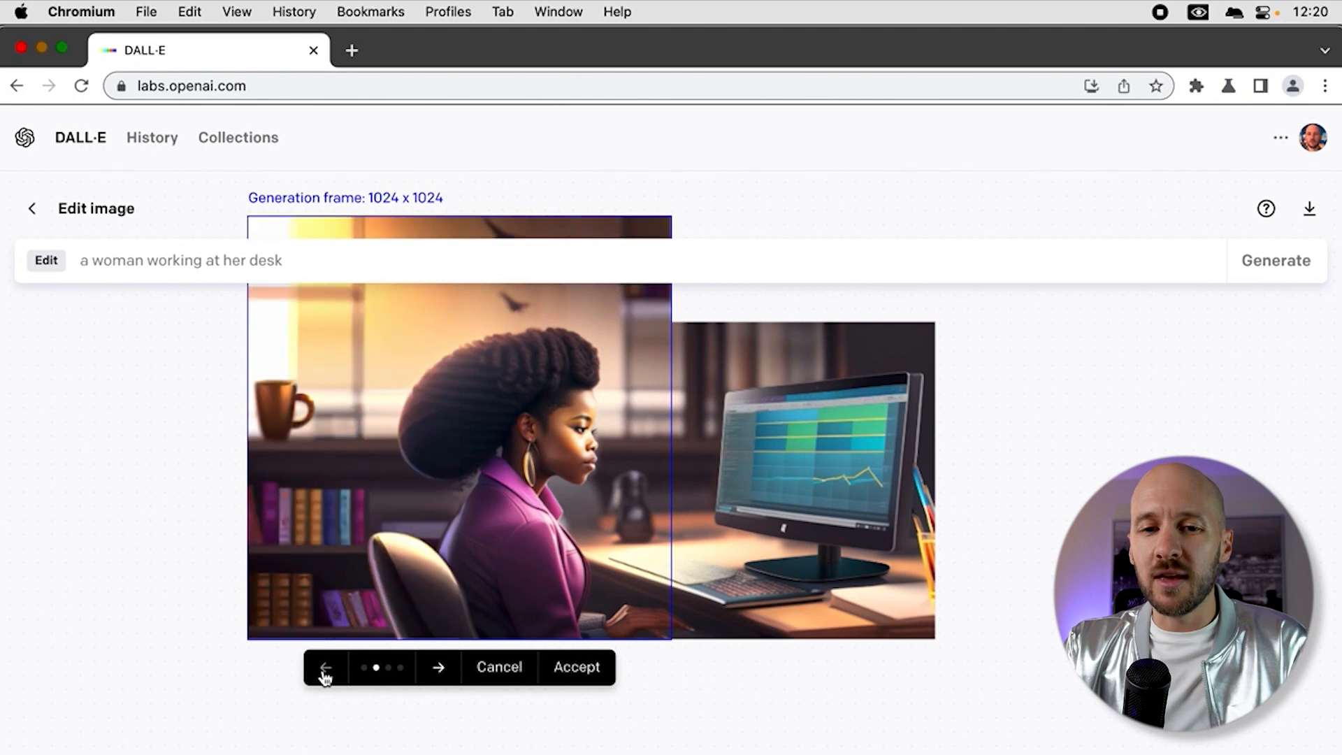
click(577, 667)
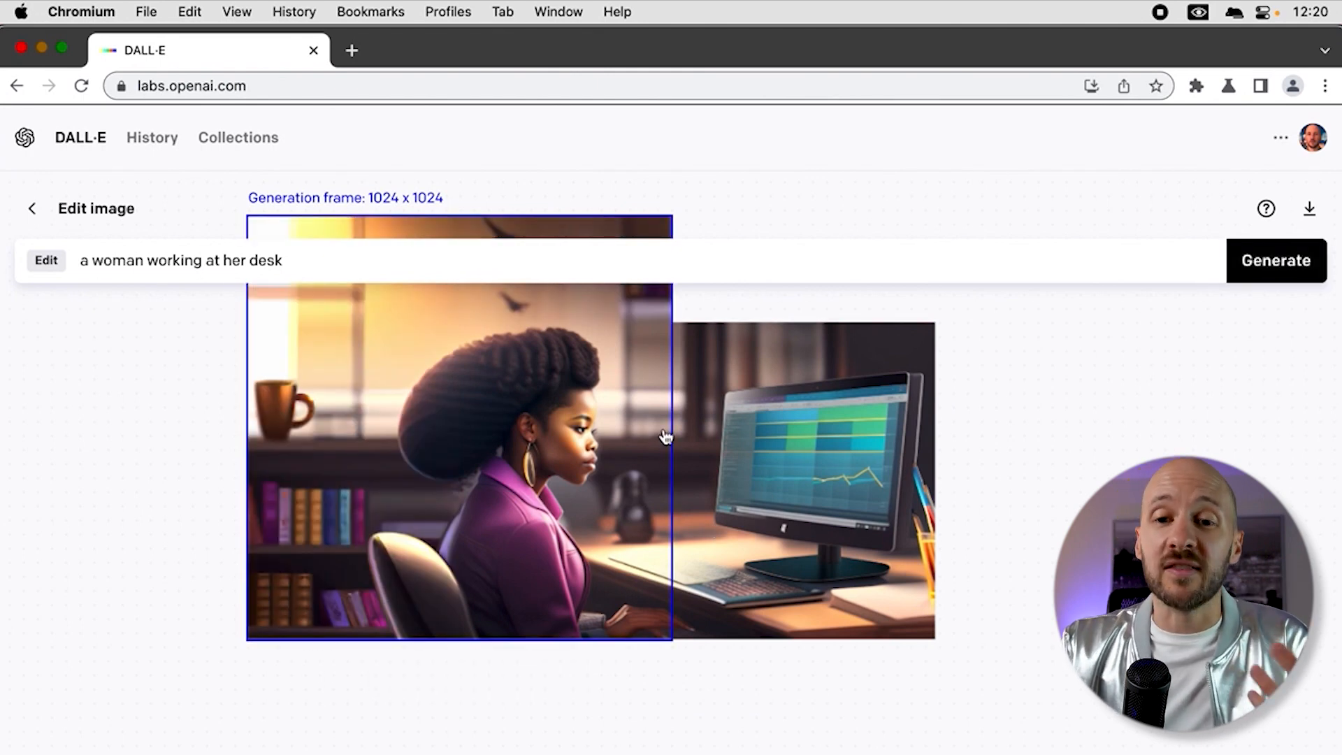
Position the generation frame over the extended image's left edge and generate "a bookshelf in an office".
drag(627, 370, 325, 380)
drag(291, 479, 266, 479)
click(292, 237)
key(super+a)
text(s)
key(BackSpace)
text(a)
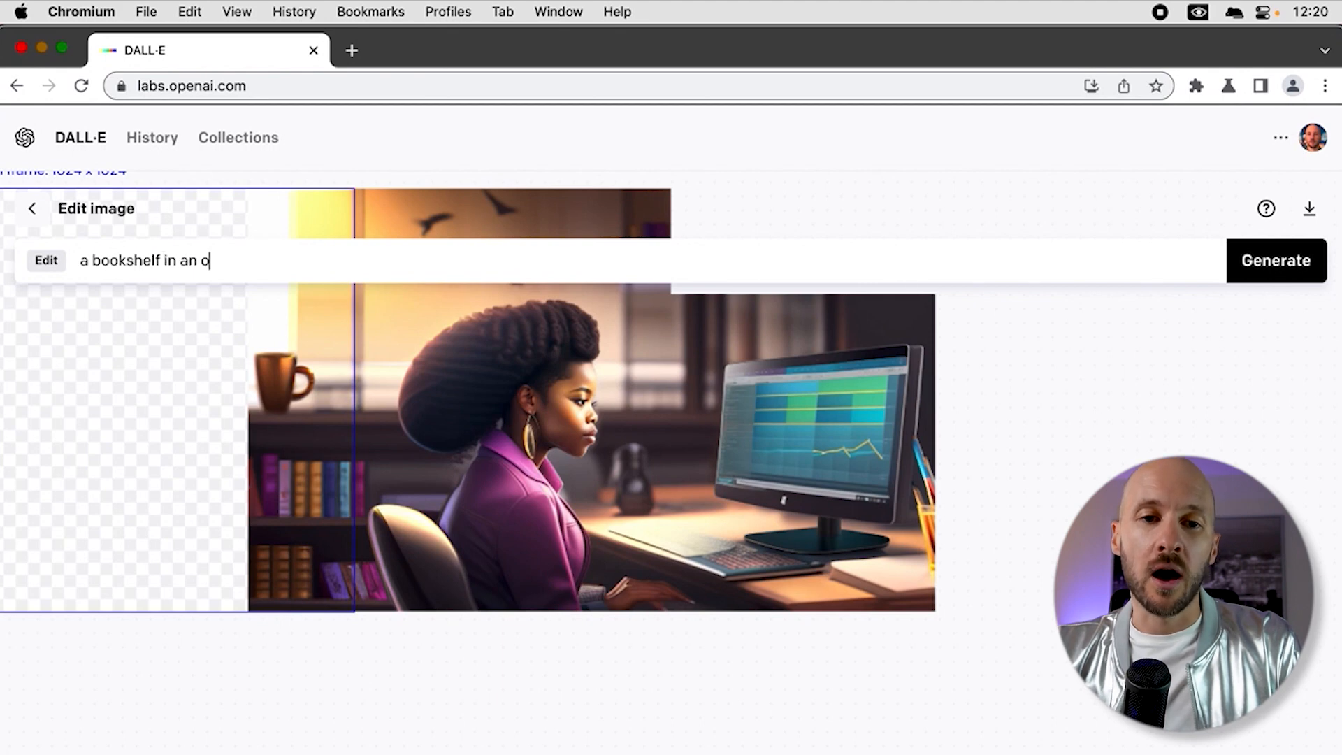
key(Return)
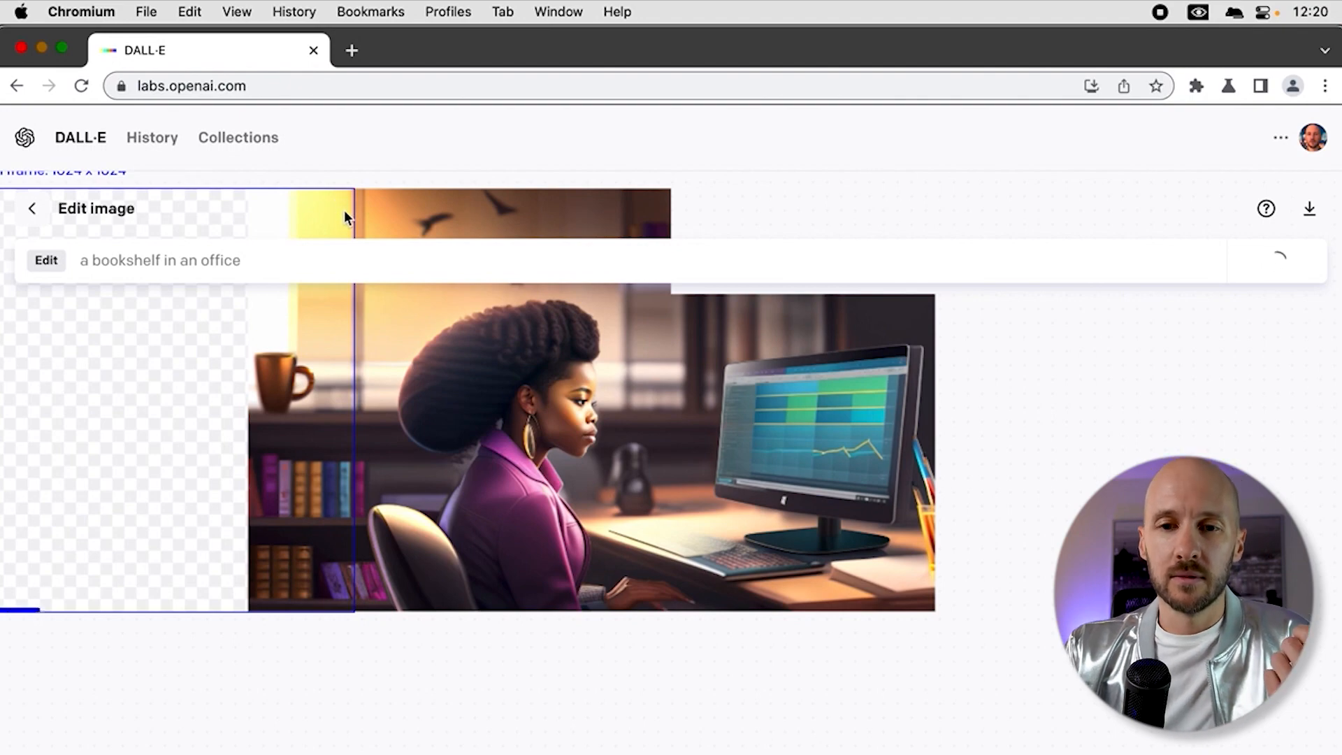
Compare the bookshelf results and accept the fourth one, with the flowerpot and red fruit on the shelf.
scroll(455, 694, left, 5)
scroll(455, 695, up, 3)
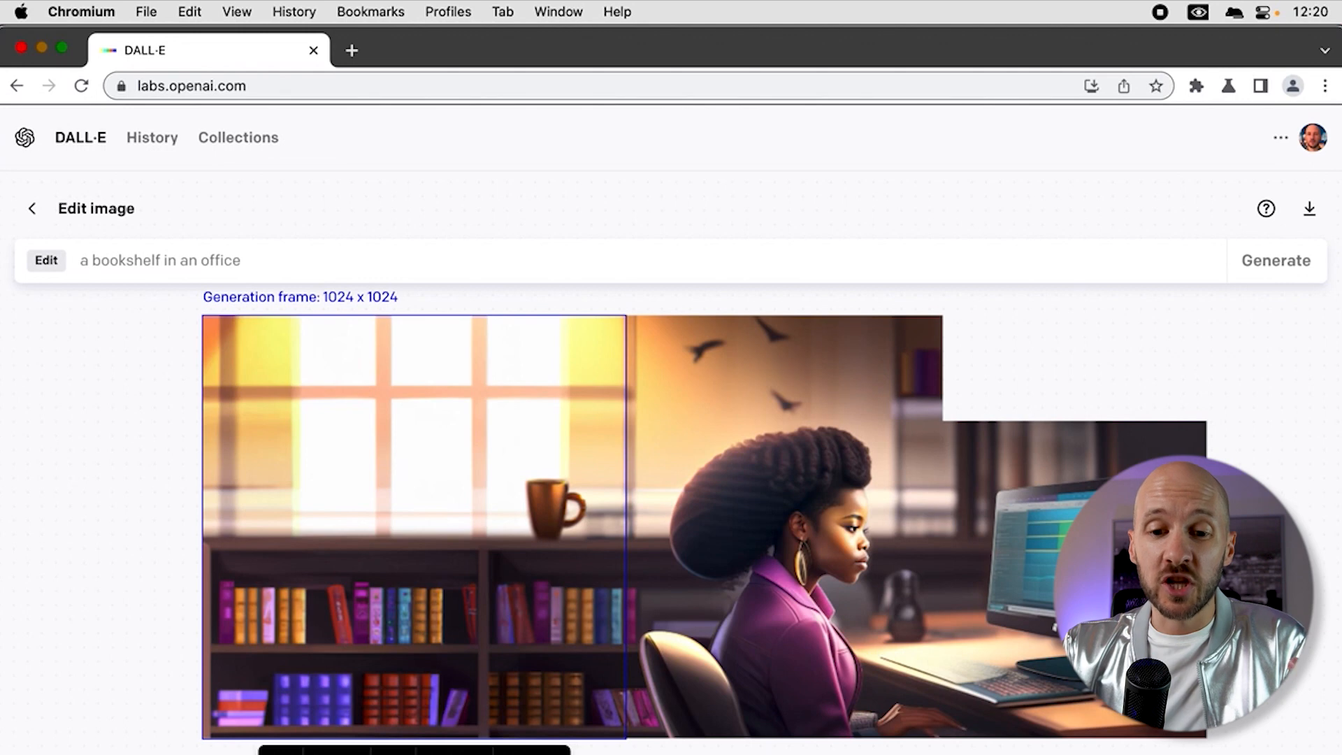
click(399, 750)
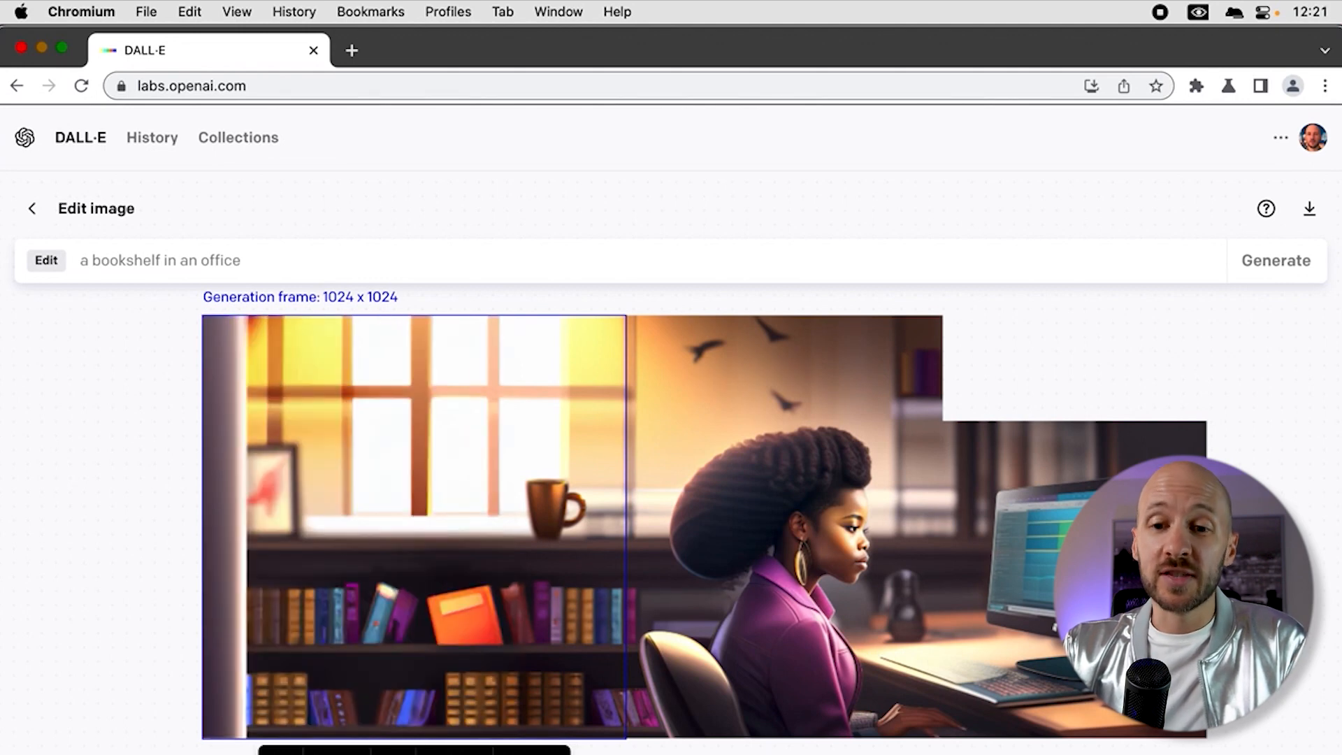
click(399, 750)
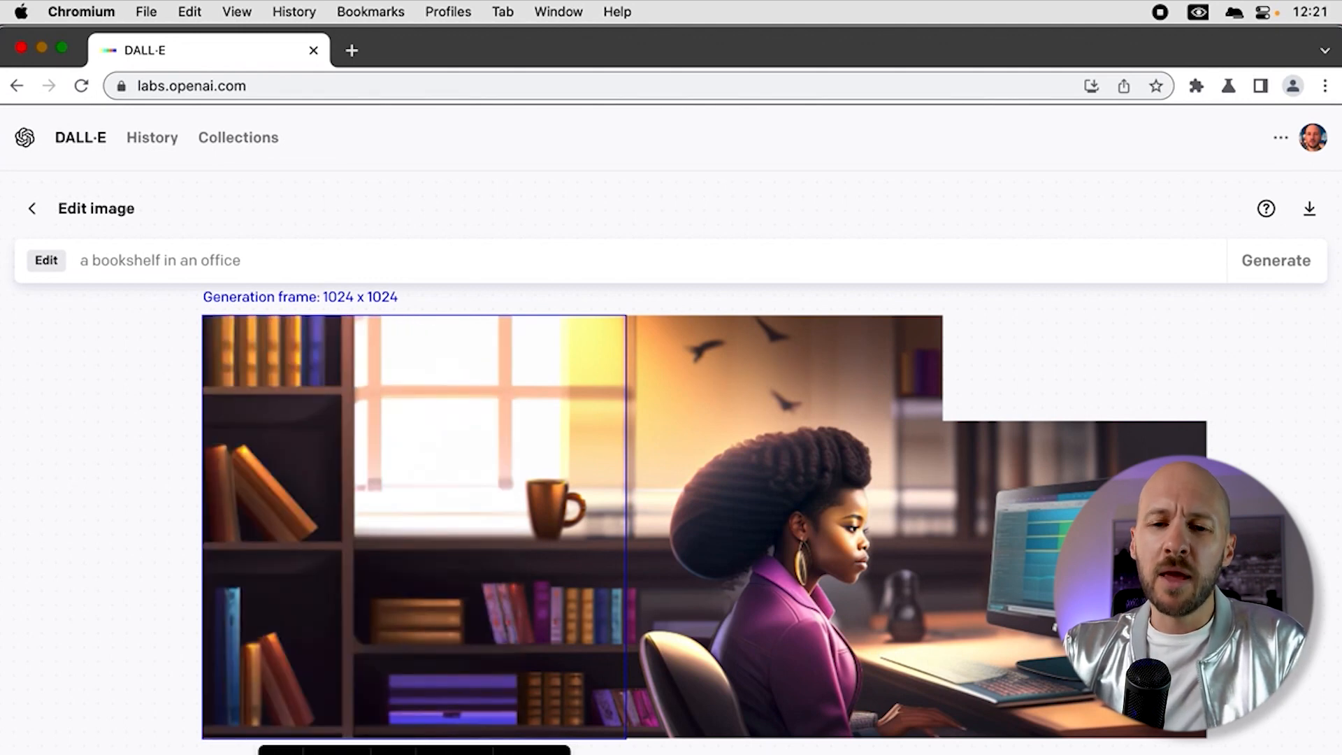
click(399, 749)
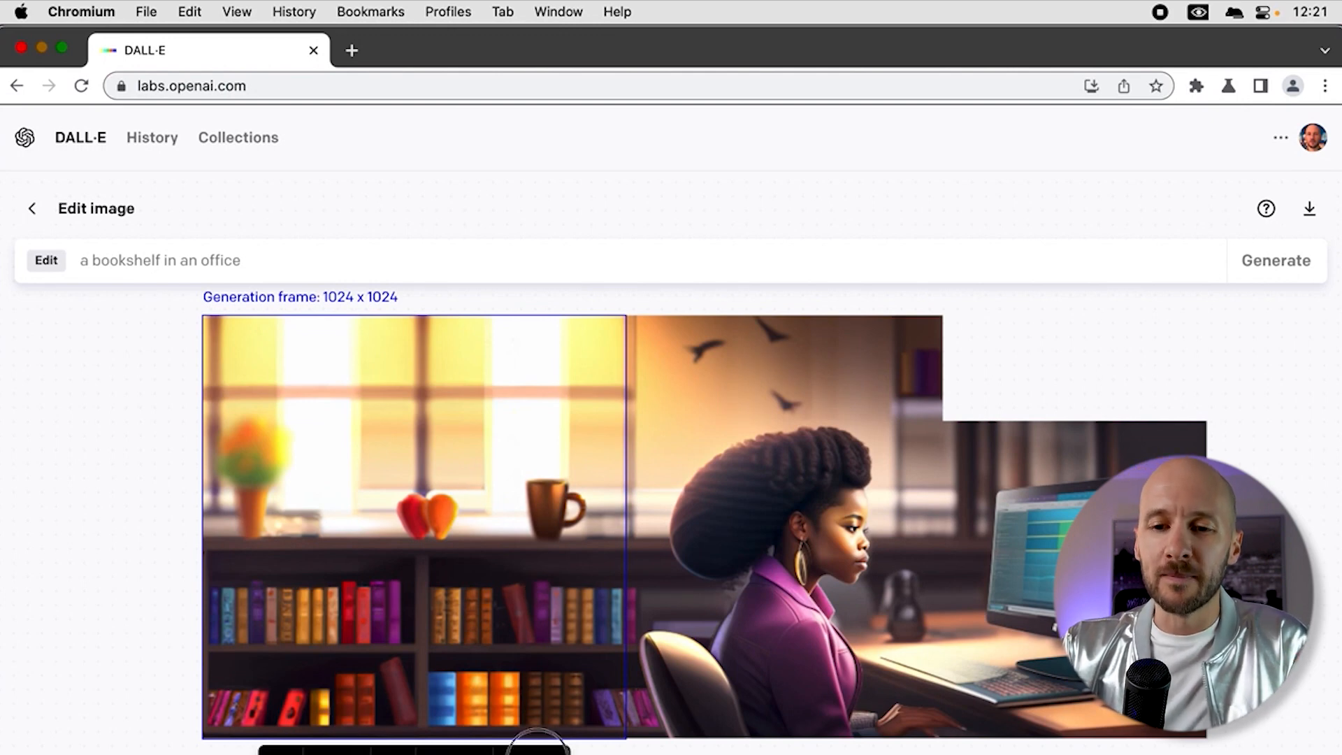
click(538, 745)
Add a generation frame over the monitor, aligned with the extended image's upper-right notch, and generate "a monitor on a desk".
key(f)
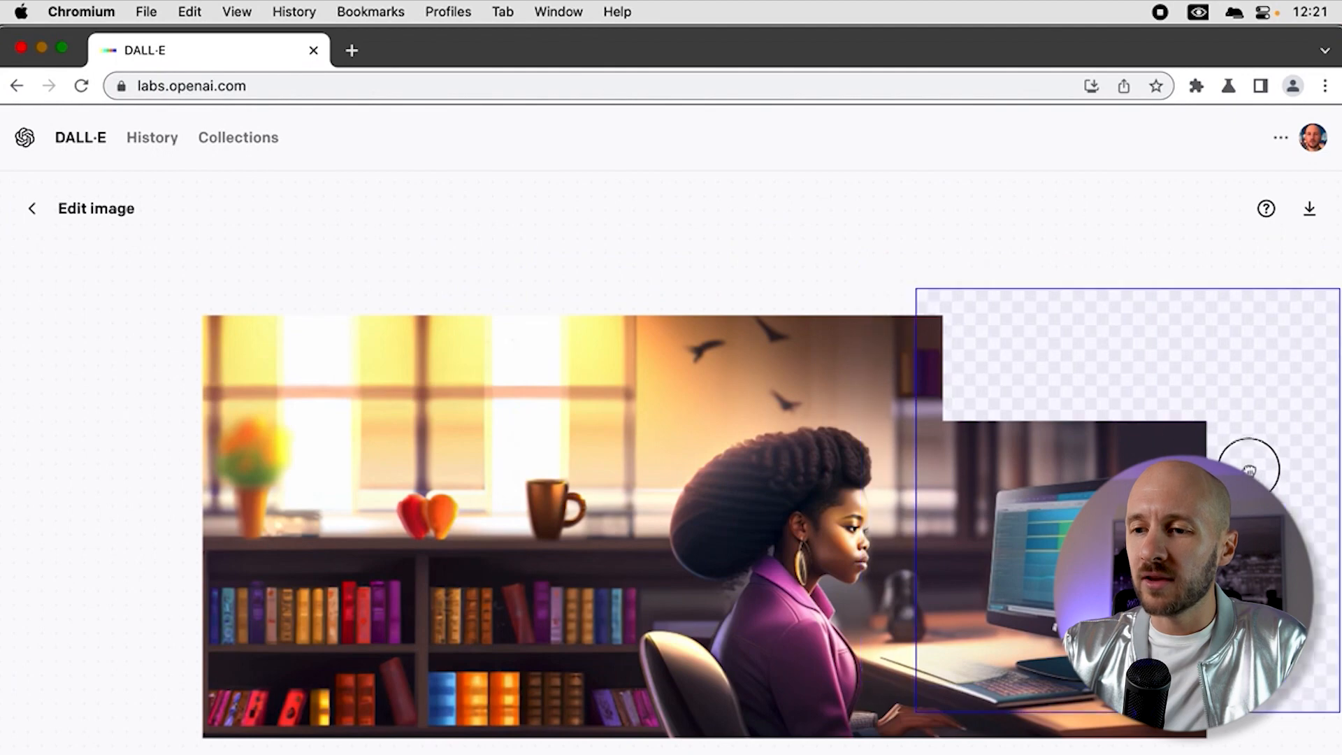
click(1289, 494)
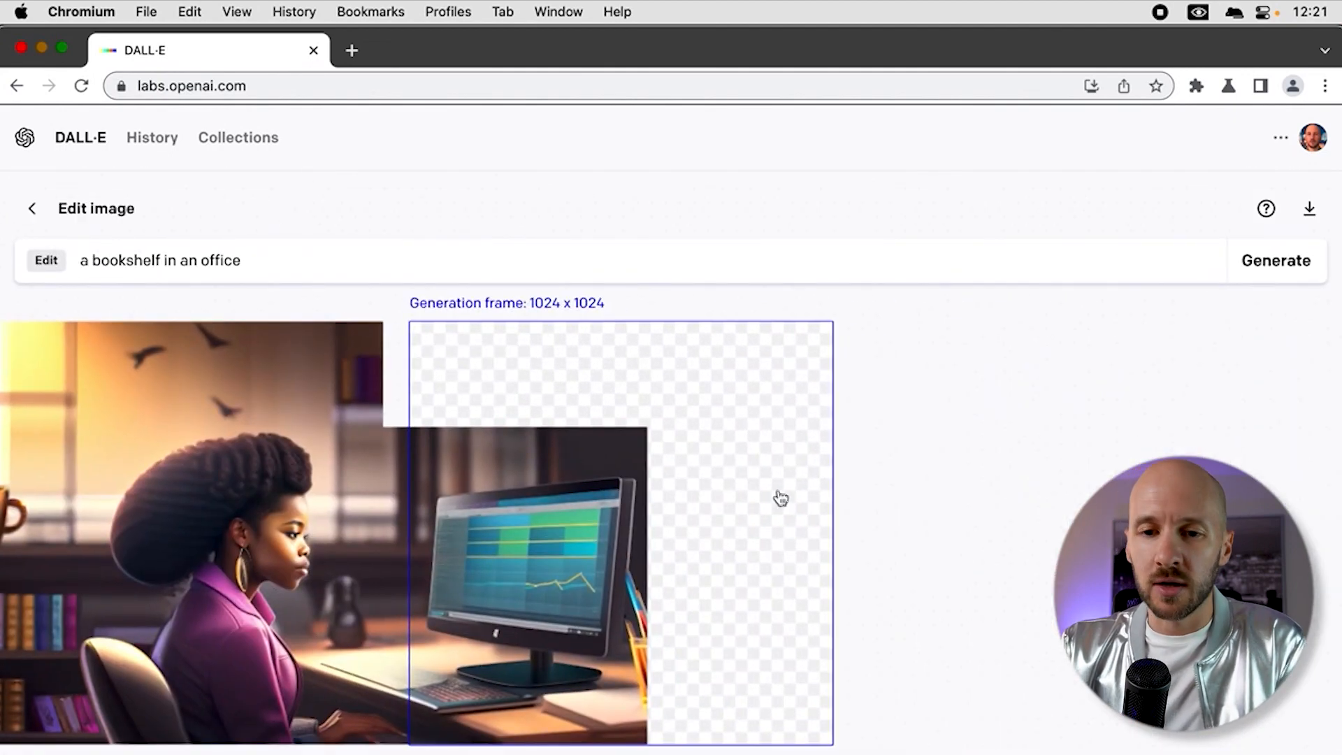
drag(673, 496, 654, 489)
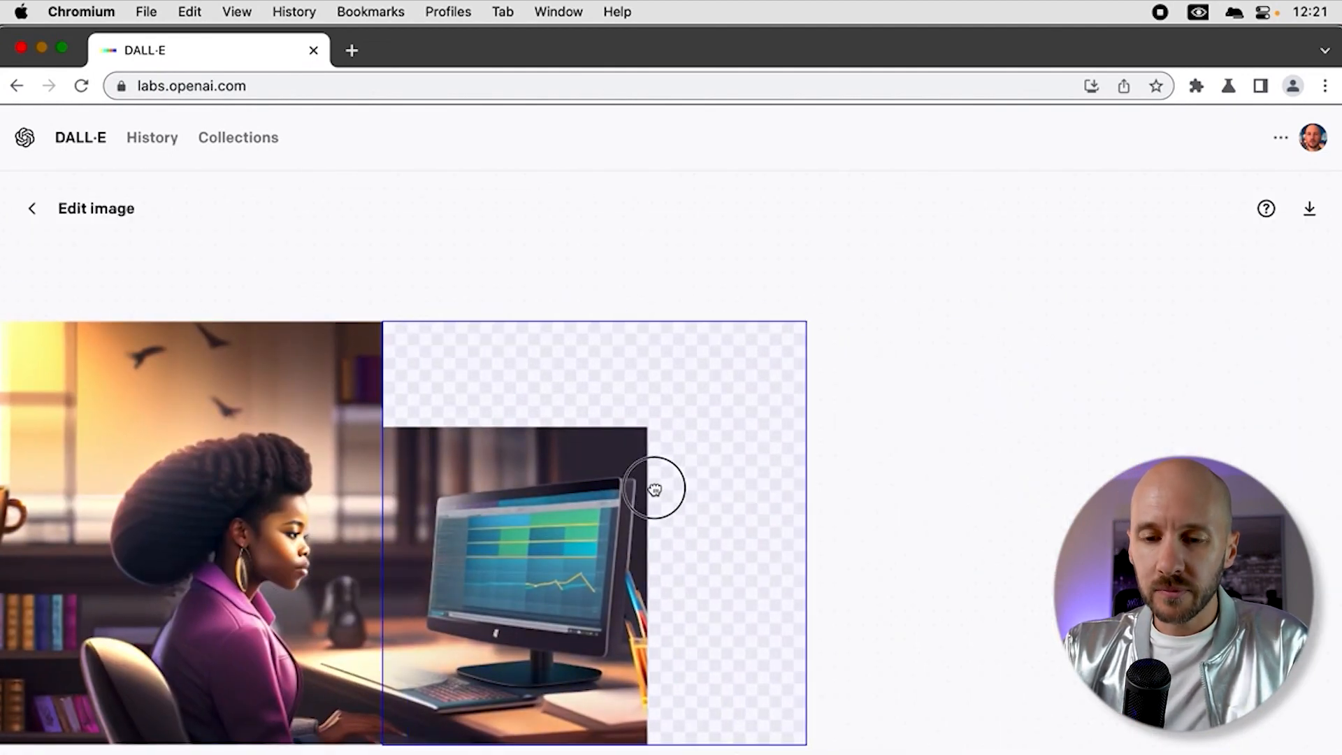
drag(261, 256, 34, 246)
text(a monitor on a desk)
key(Return)
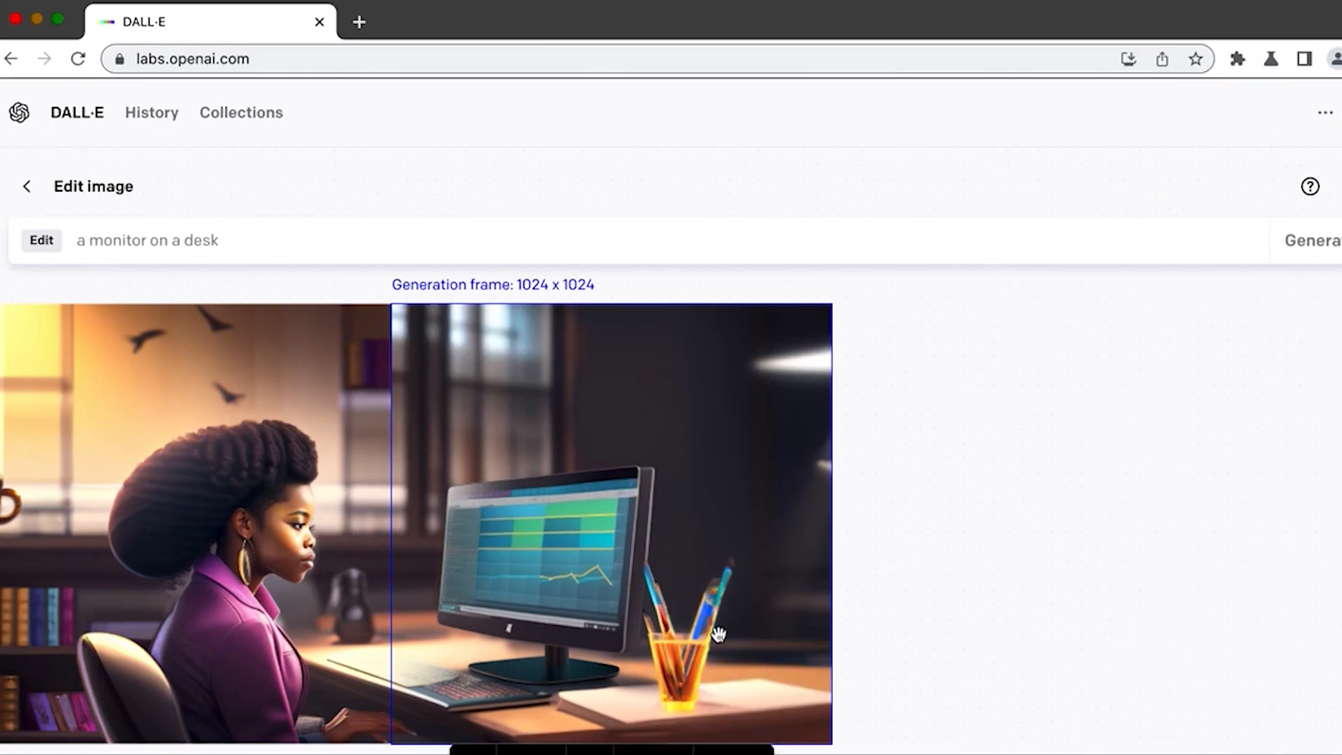
Compare the generated monitor extensions and discard them.
key(Right)
key(Right)
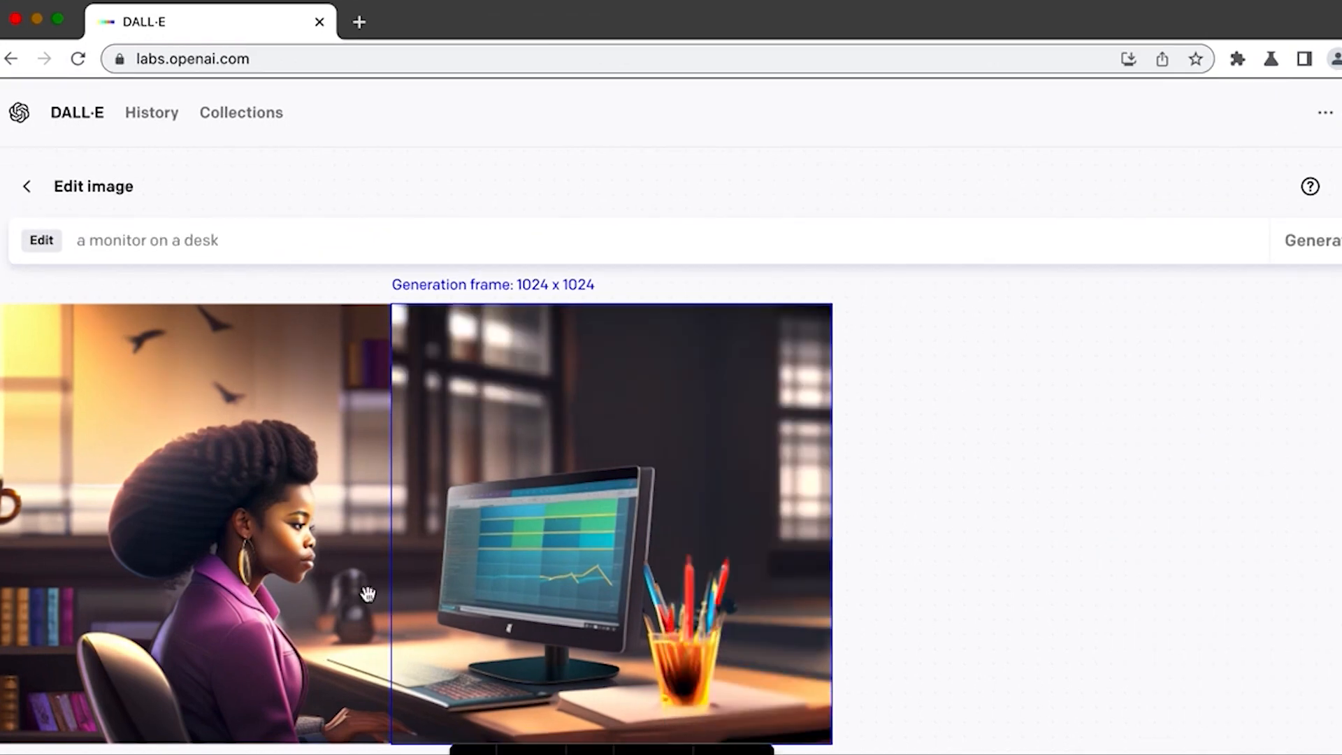
key(Escape)
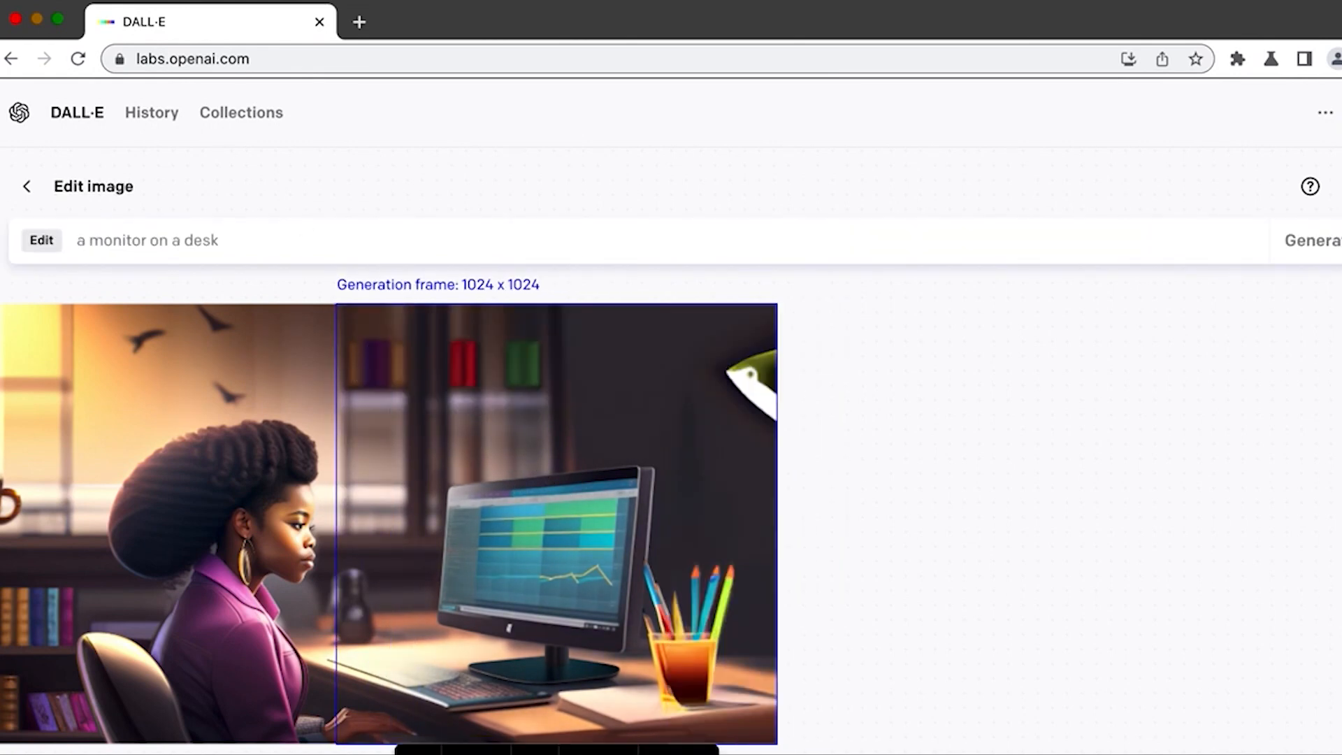
Position the generation frame over the upper edge of the picture above the woman and generate "ceiling of an office".
drag(533, 556, 533, 401)
text(ceiling of an)
text(office)
key(Return)
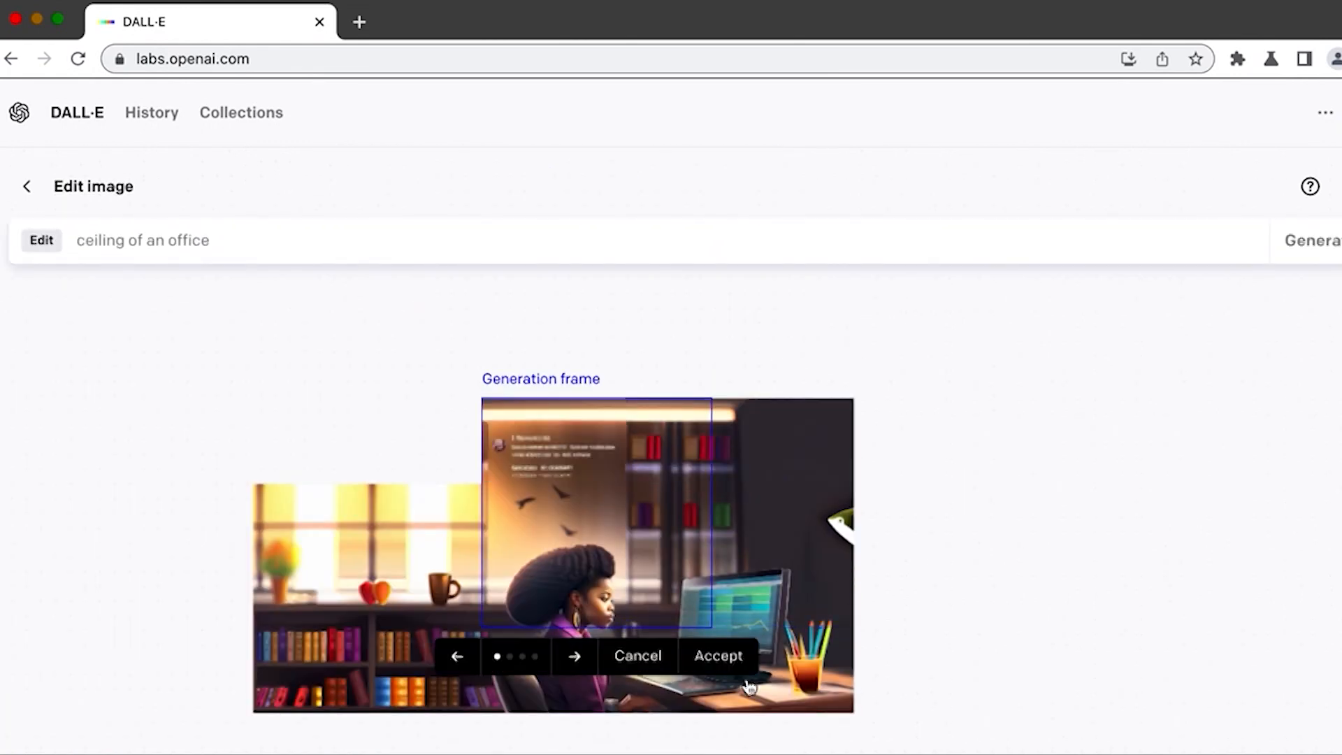
Discard the ceiling results and generate again with ", no text" added to the prompt.
key(Escape)
text(, no text)
key(Return)
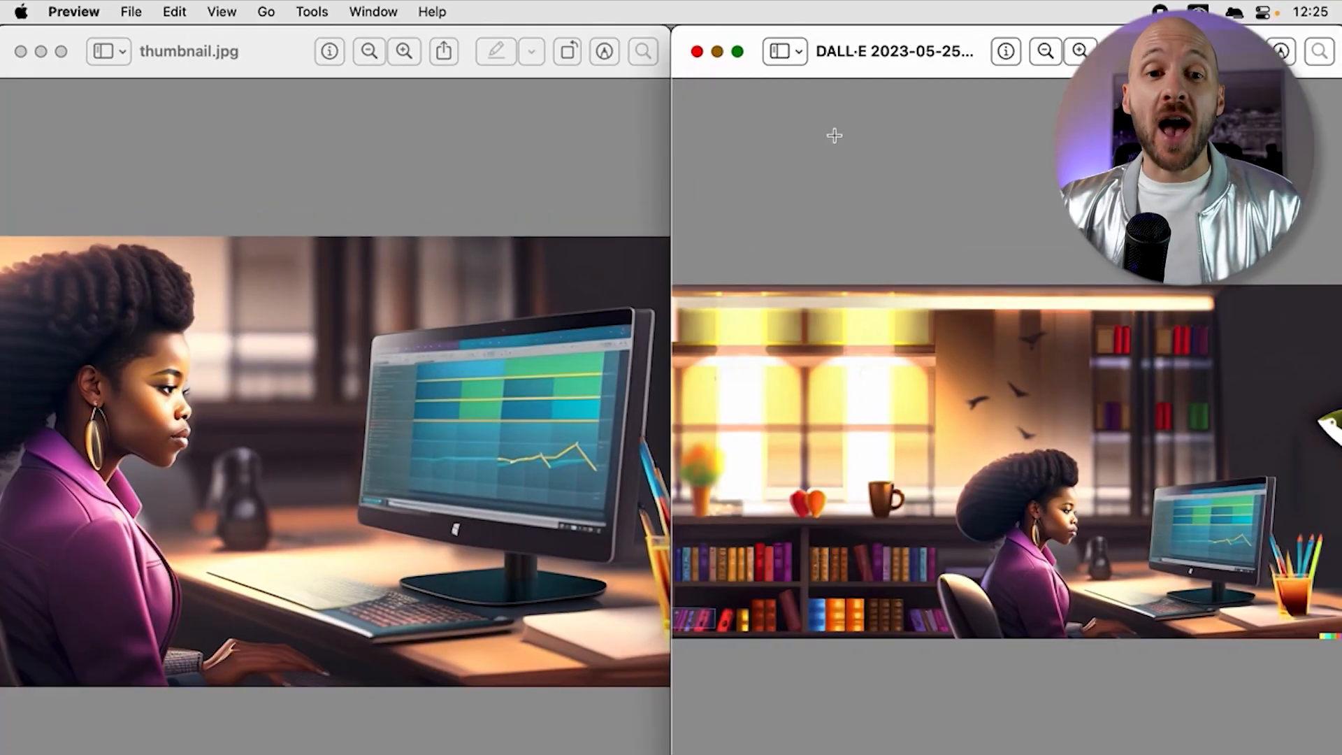